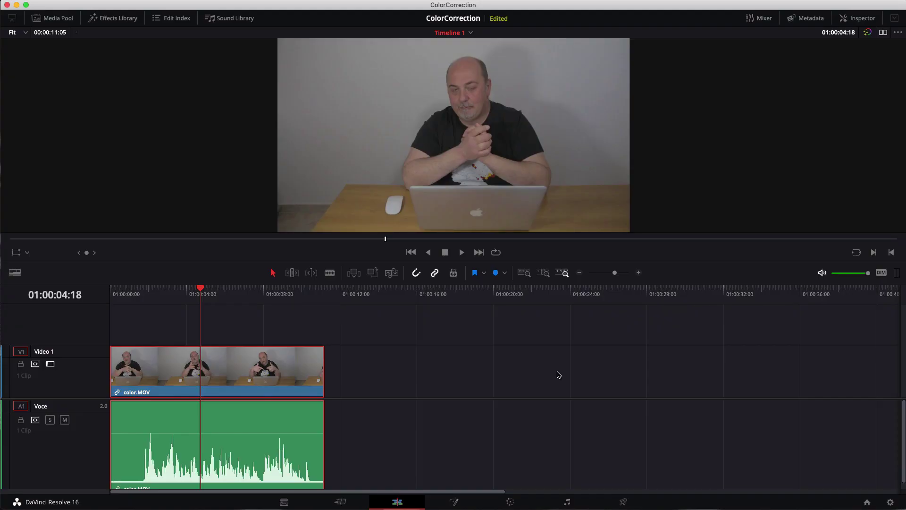
Step: Leave the Edit page timeline and bring the color.MOV clip up on the Color page
mouse_move(211, 361)
Step: On the Color page, move the playhead back to frame 01:00:04:15
click(509, 503)
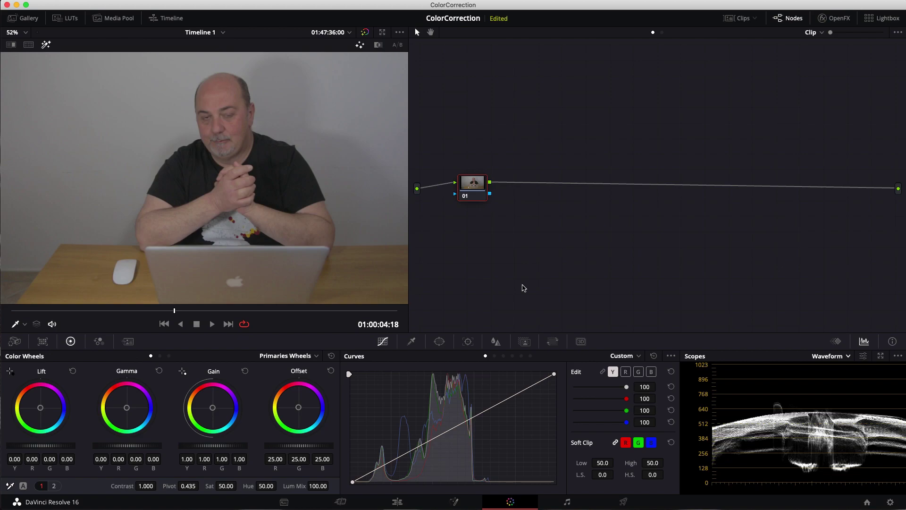
click(171, 311)
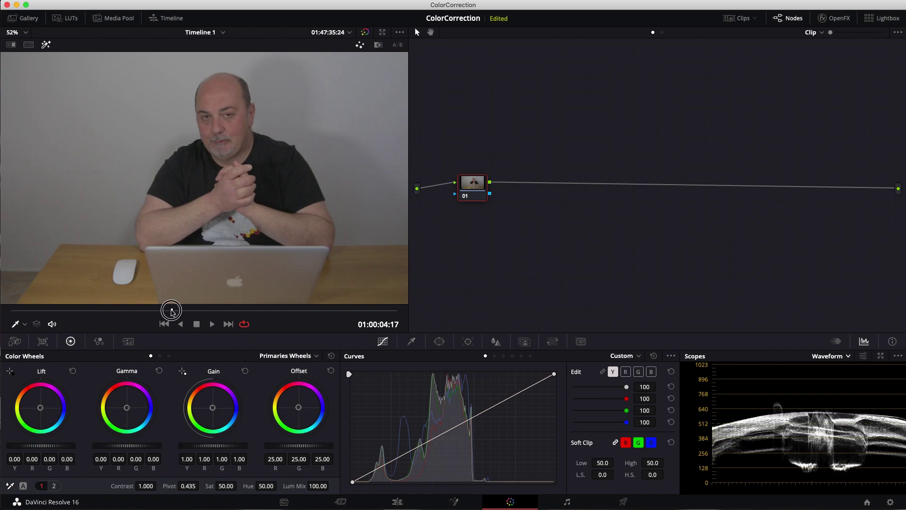
drag(172, 310, 170, 310)
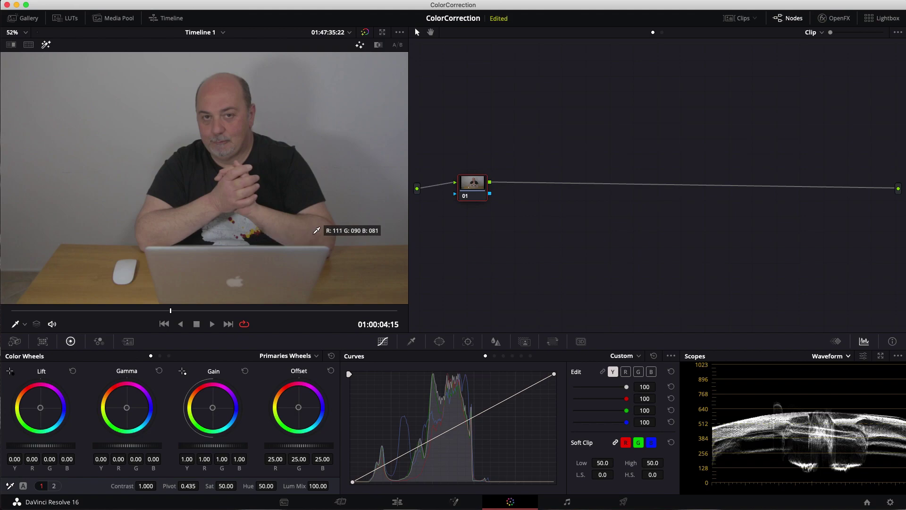
Step: Set the scope to an RGB histogram and test highlight curve tweaks, leaving the curve straight
click(847, 358)
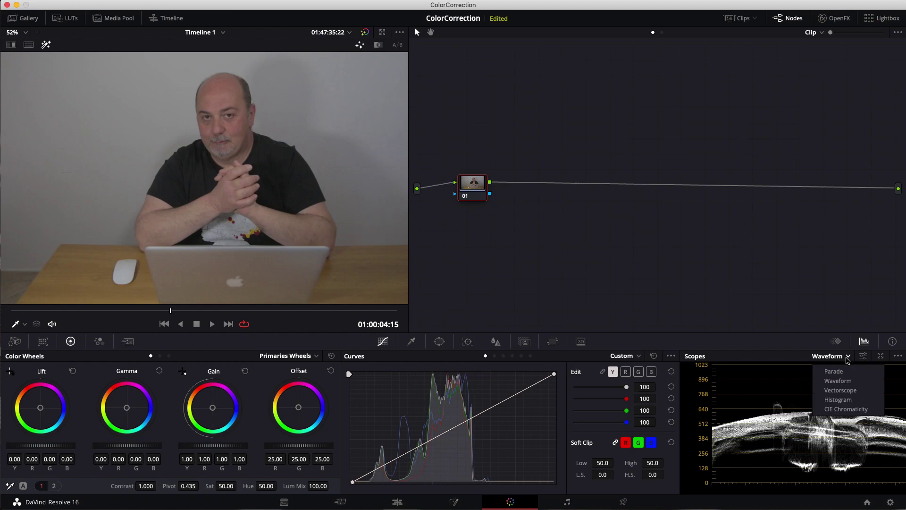
click(843, 400)
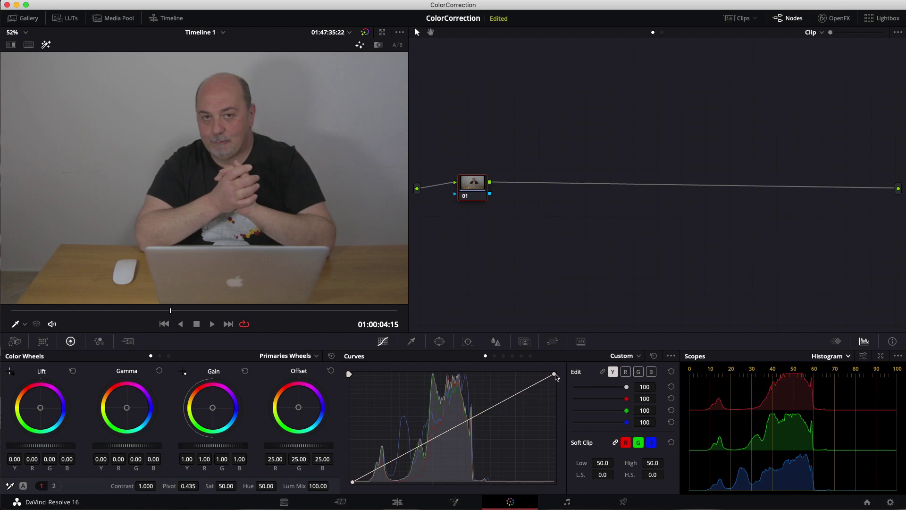
drag(555, 375, 565, 407)
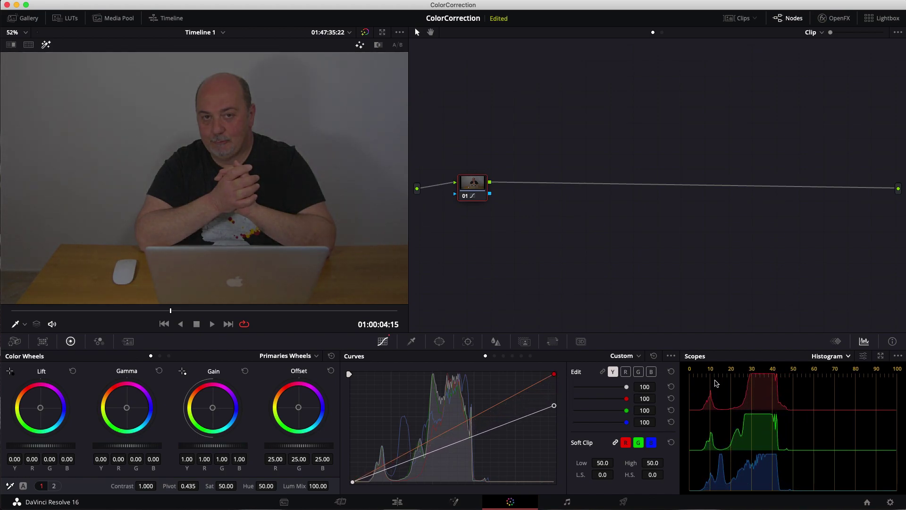
mouse_move(554, 405)
mouse_down()
mouse_move(548, 367)
mouse_move(487, 358)
mouse_up()
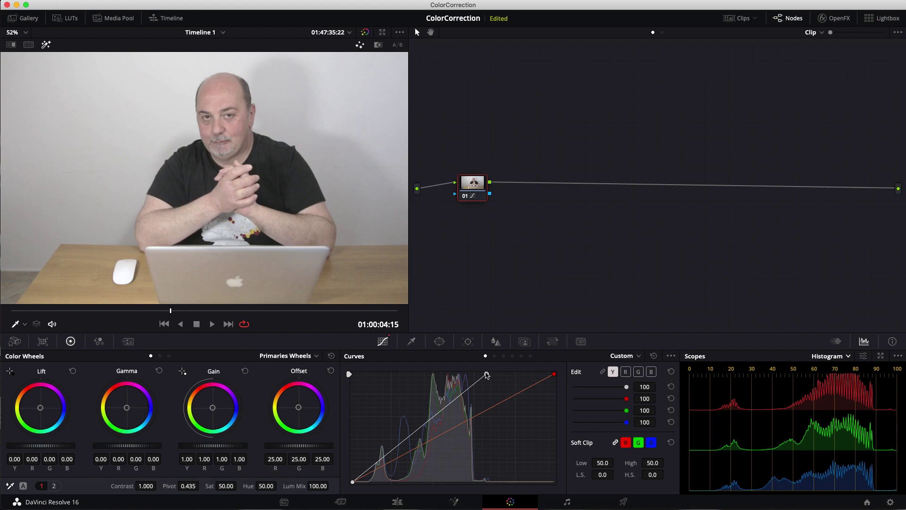
drag(487, 375, 494, 374)
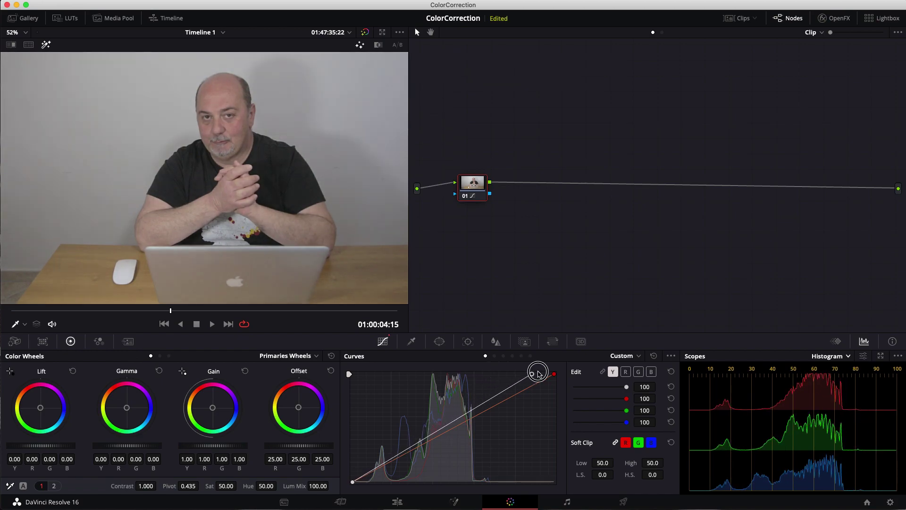
drag(493, 373, 566, 372)
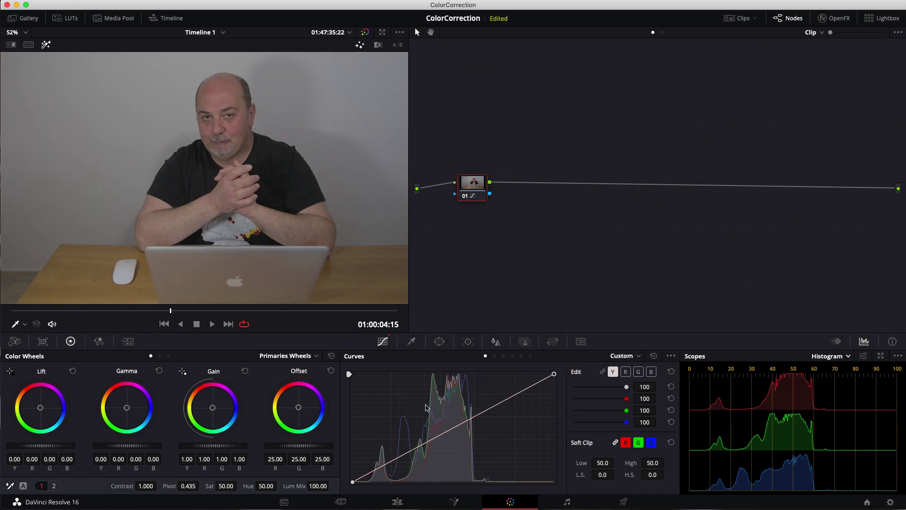
click(841, 357)
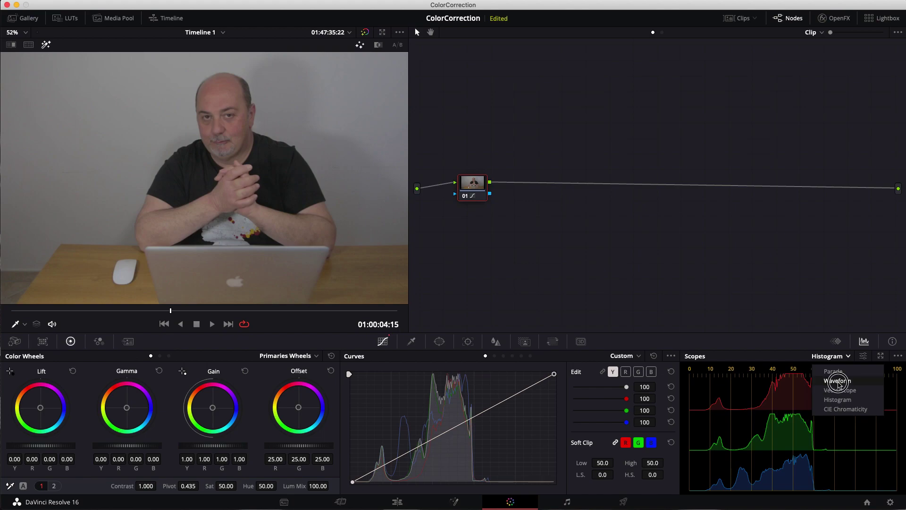
Step: Change the scope from the RGB histogram back to a luma waveform
click(838, 381)
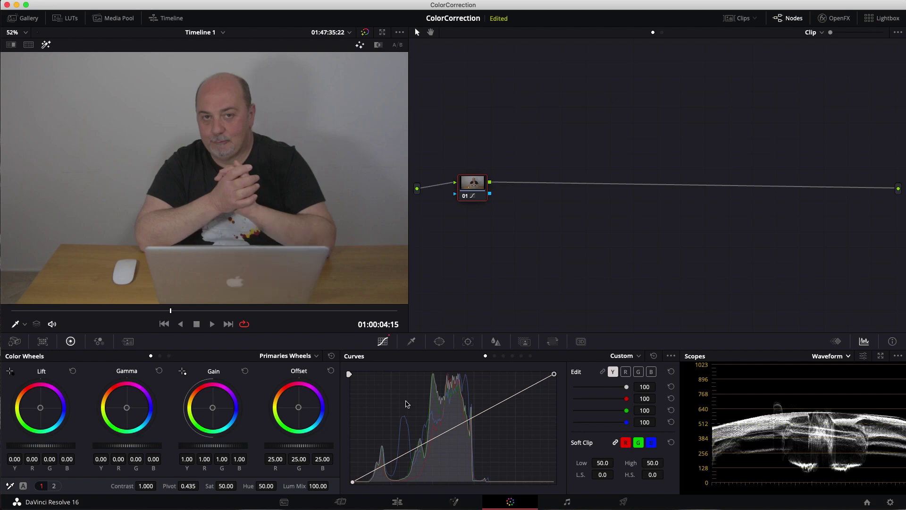
Step: Show node 01's window shapes, then add a rectangle window, move it around, and remove it
click(439, 342)
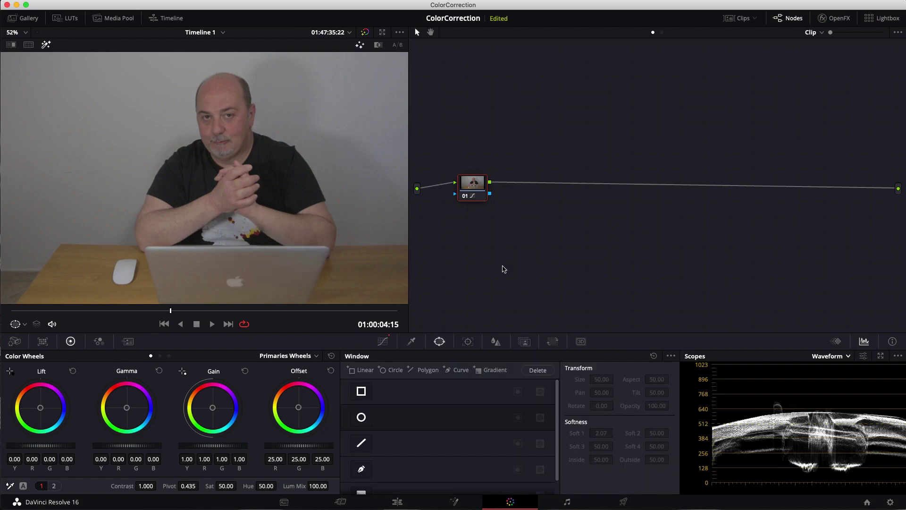
click(366, 395)
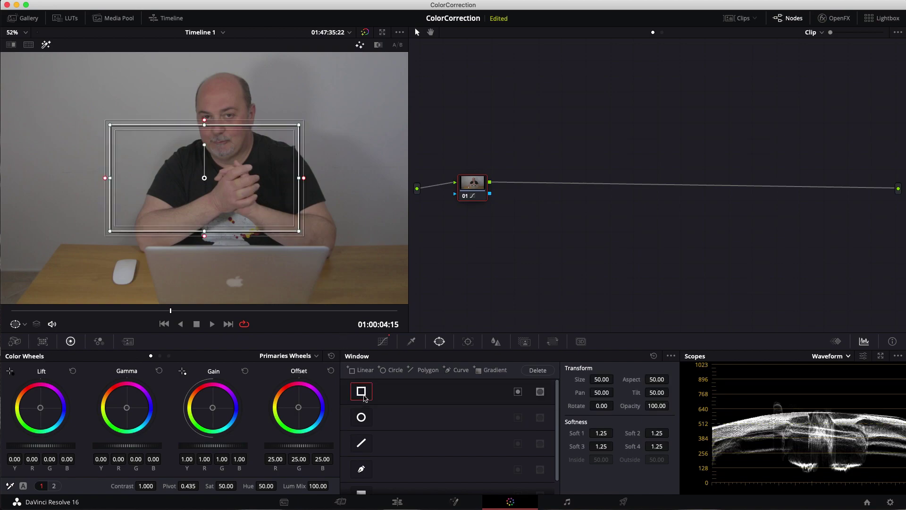
click(366, 394)
click(367, 394)
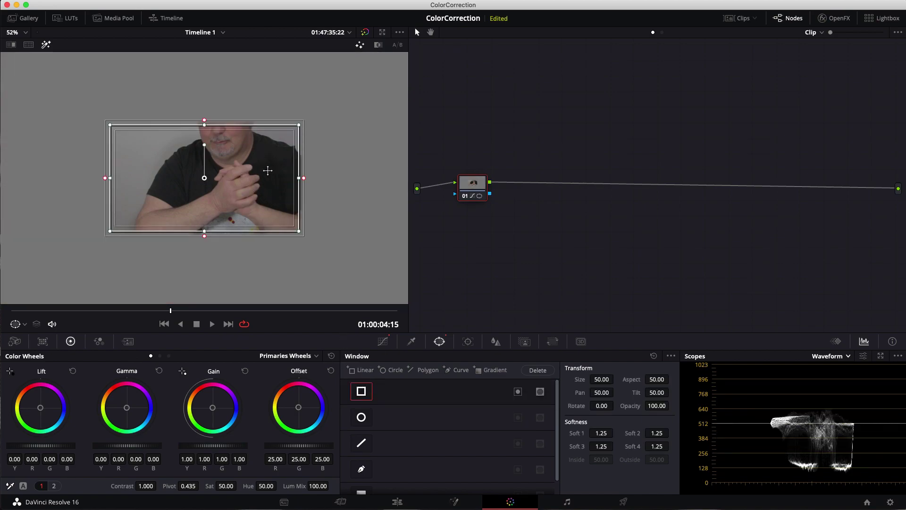
drag(260, 170, 144, 96)
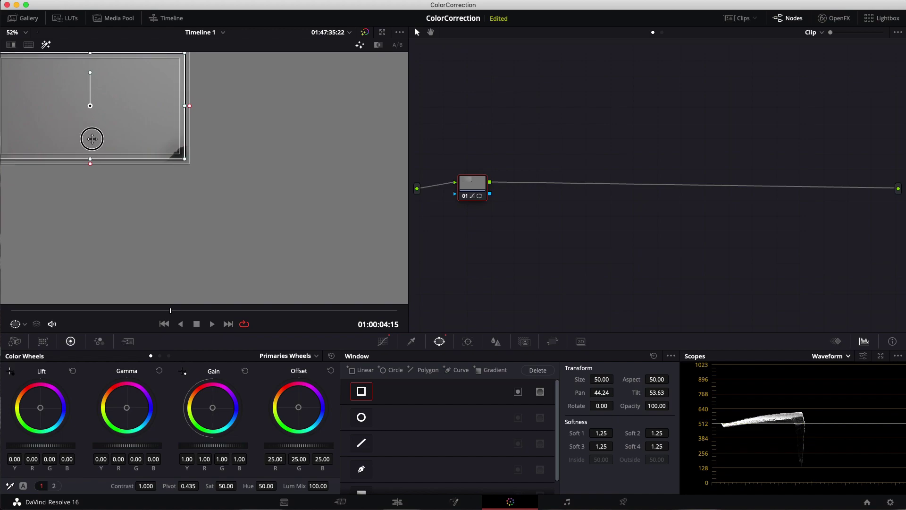
drag(85, 138, 317, 219)
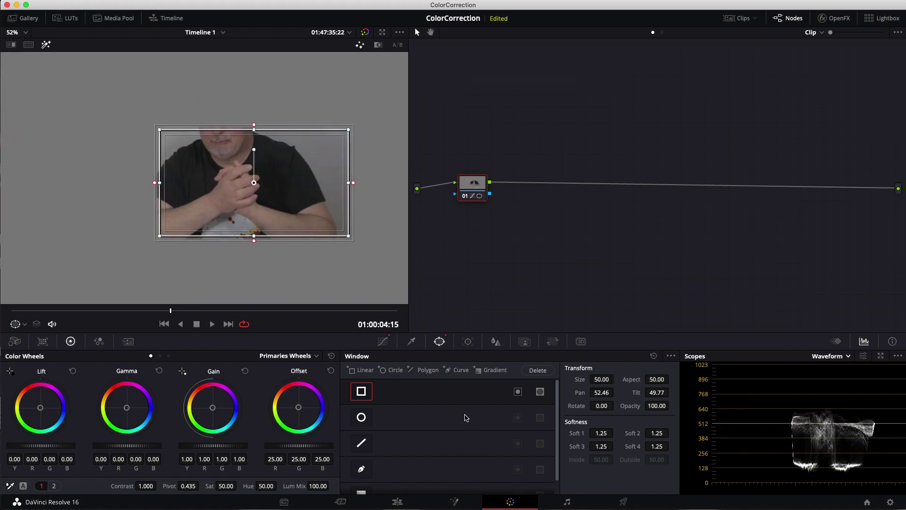
click(654, 355)
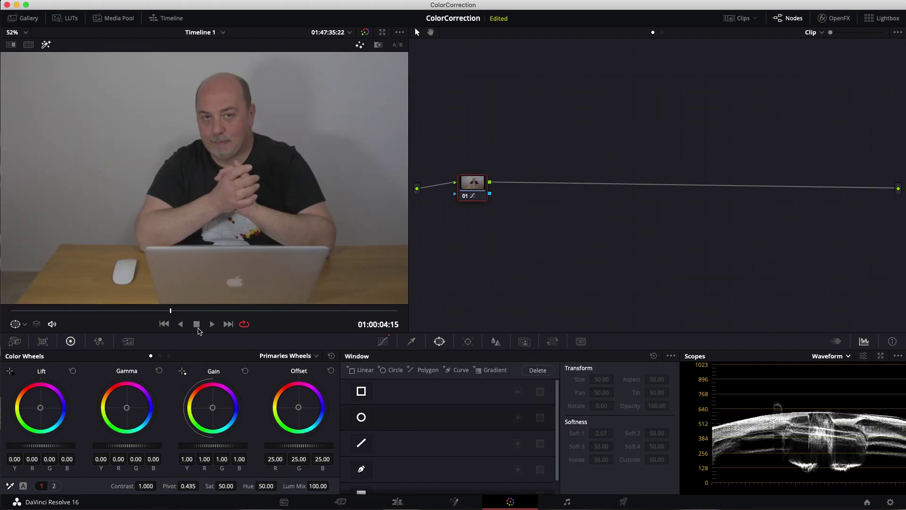
Step: Review the clip, stop on frame 01:00:04:06, and bring the Curves controls back up
drag(210, 312, 230, 317)
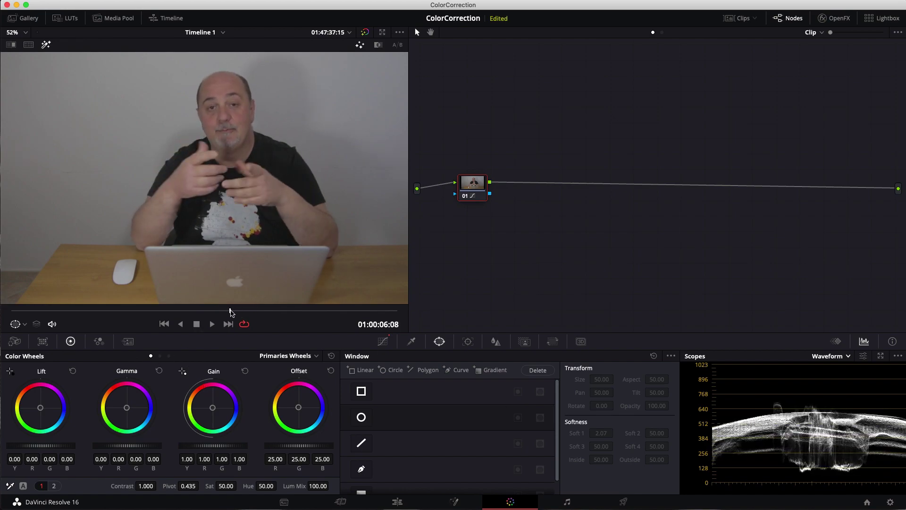
mouse_move(230, 310)
mouse_down()
mouse_move(144, 310)
mouse_move(157, 310)
mouse_up()
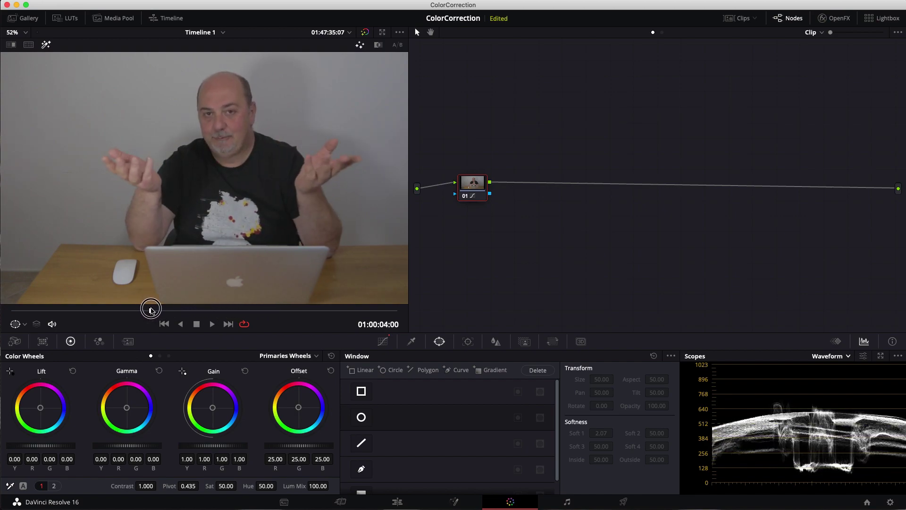
click(383, 341)
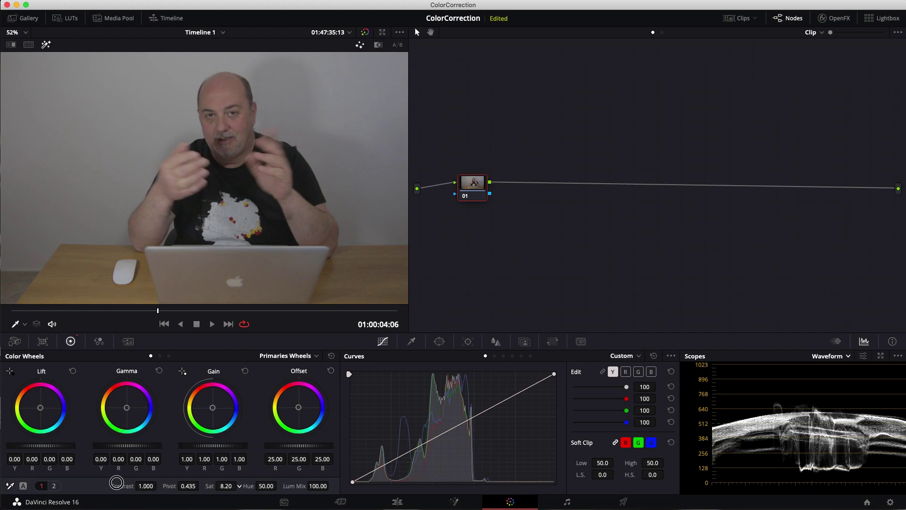
Step: Drop saturation to 0.00 and pull the luma curve's white and black endpoints inward
drag(226, 486, 5, 484)
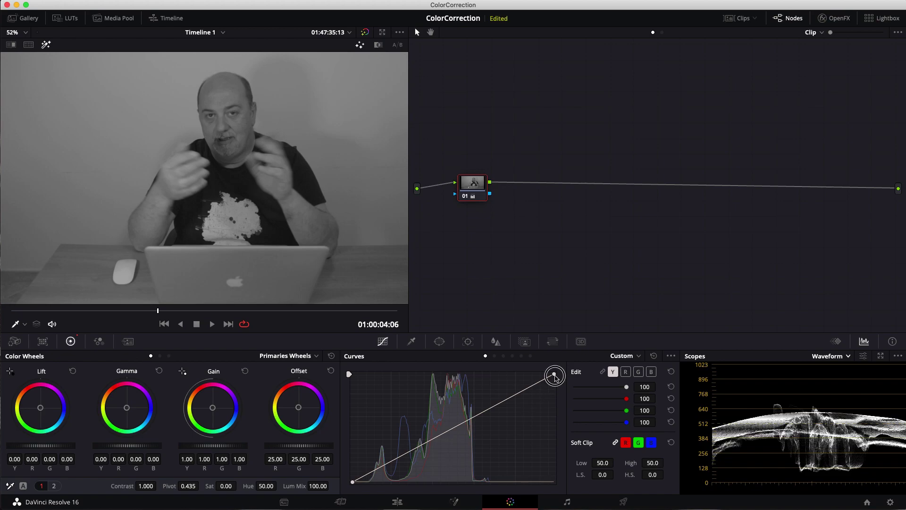
drag(554, 373, 491, 376)
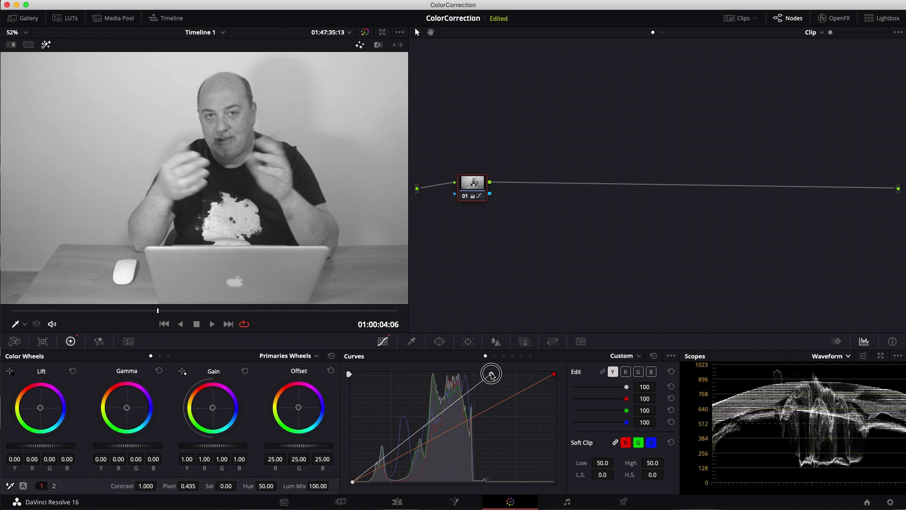
drag(491, 375, 493, 375)
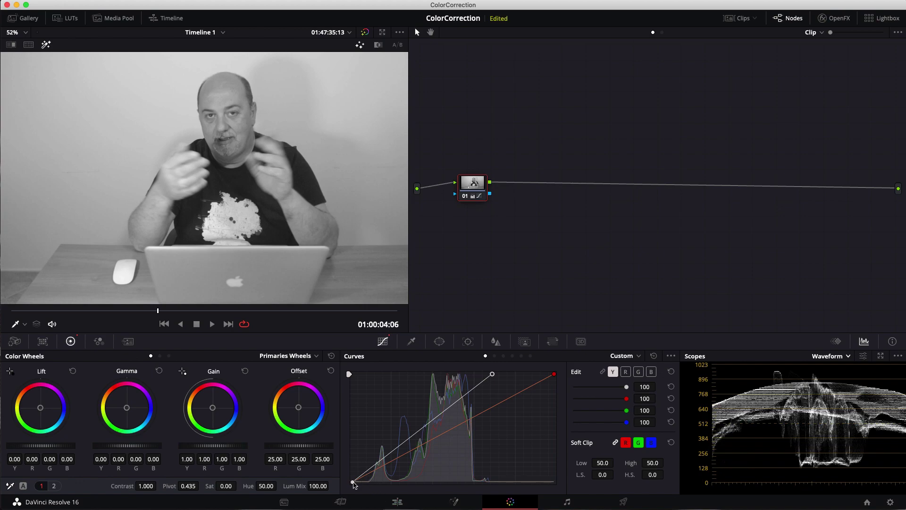
drag(353, 483, 365, 482)
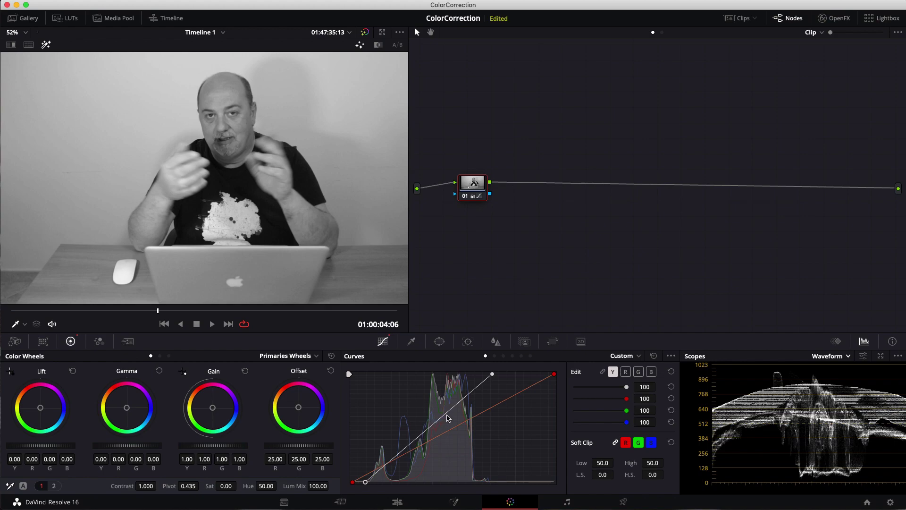
Step: Add a shadow and a midtone point to the luma curve, lowering shadows and lifting mids
click(443, 418)
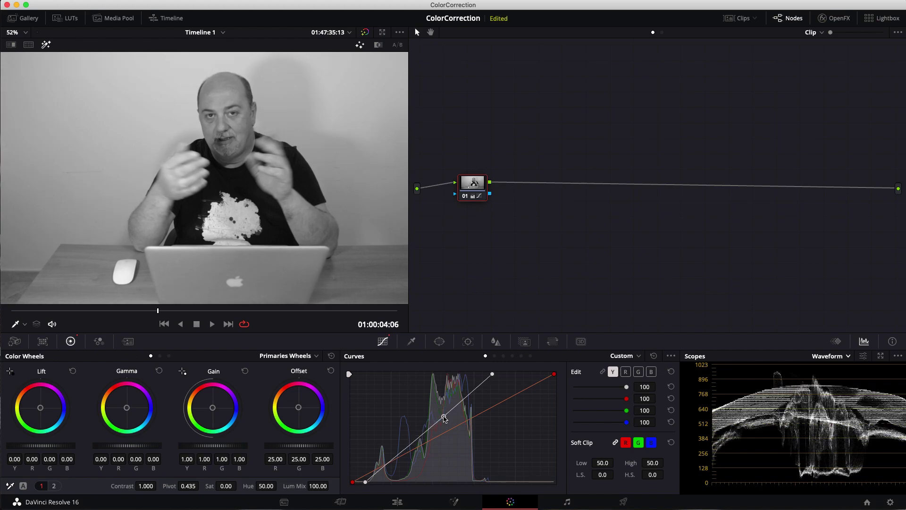
drag(444, 418, 442, 414)
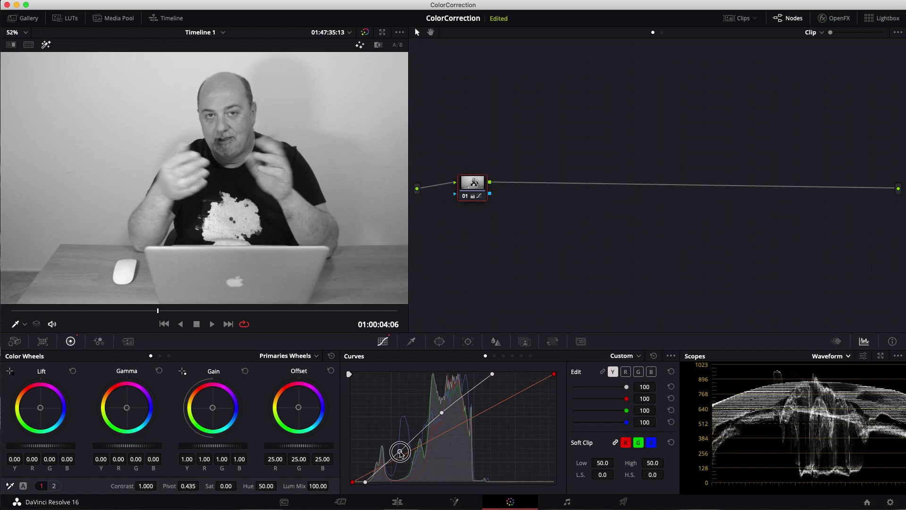
click(401, 453)
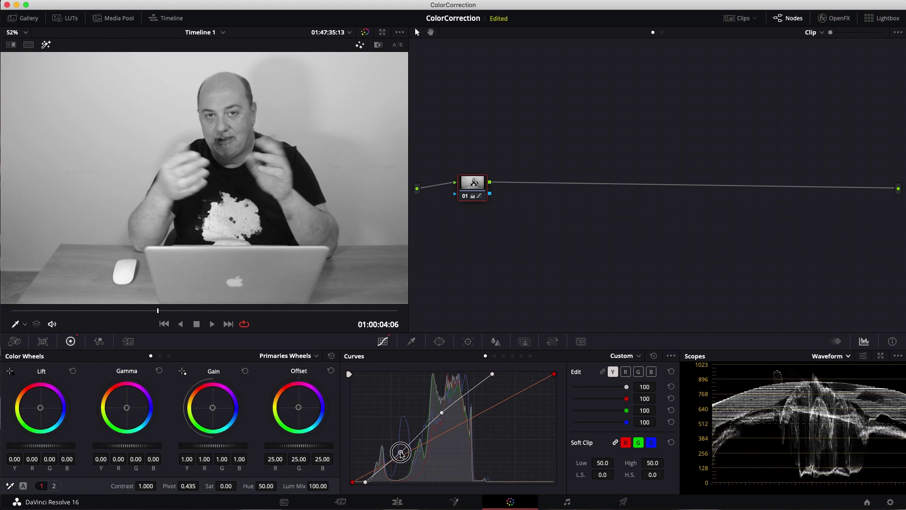
click(441, 410)
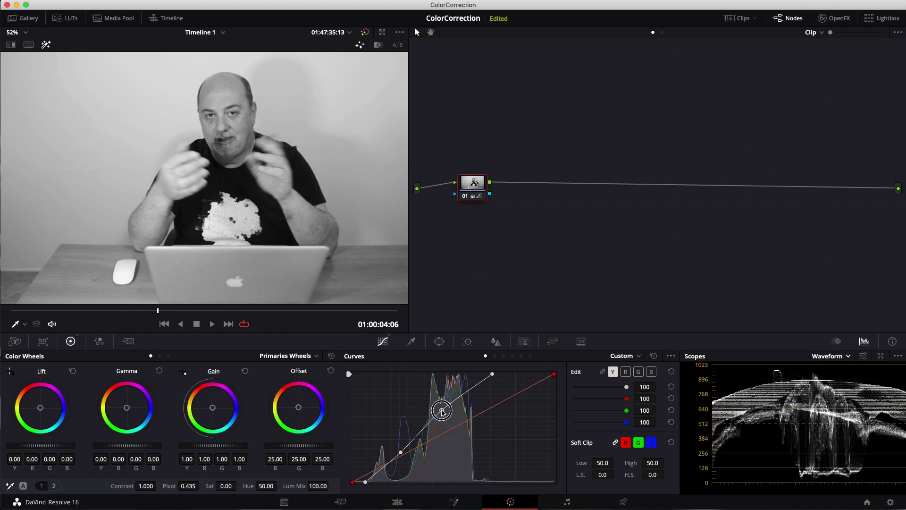
drag(400, 452, 401, 453)
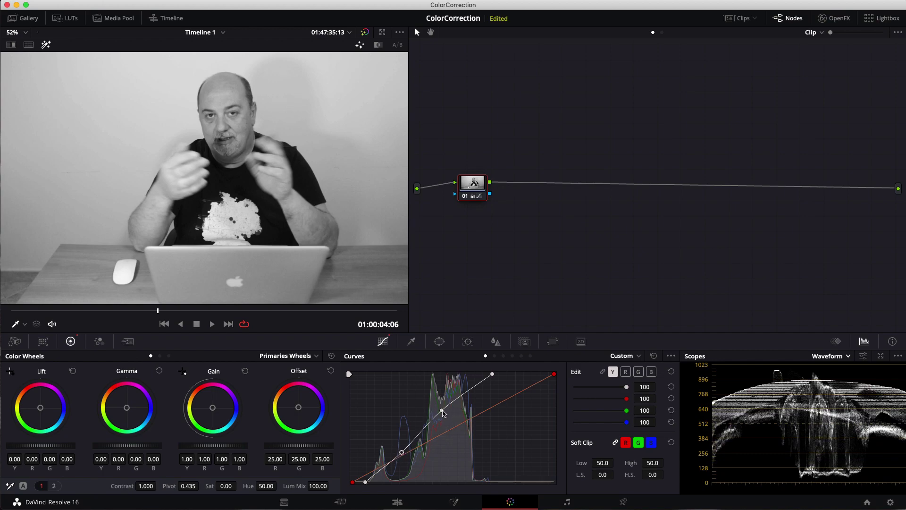
drag(442, 411, 442, 409)
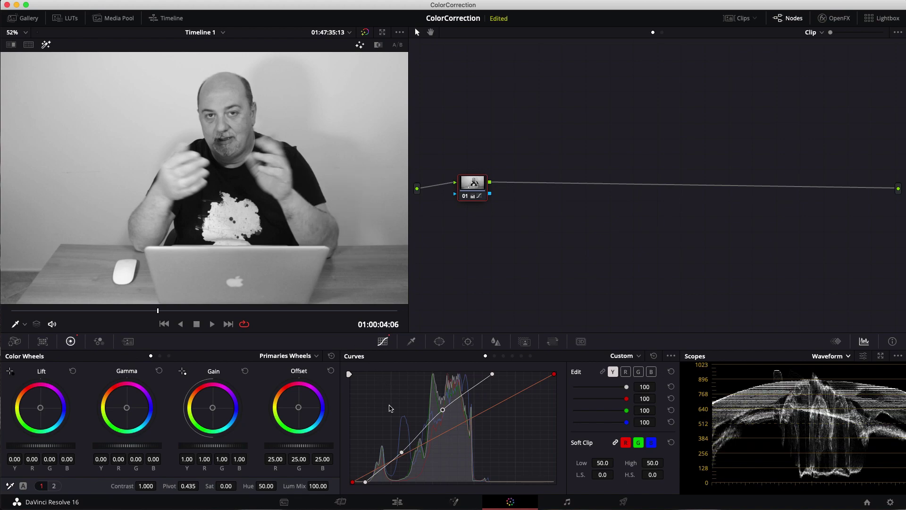
drag(401, 454, 400, 453)
click(443, 410)
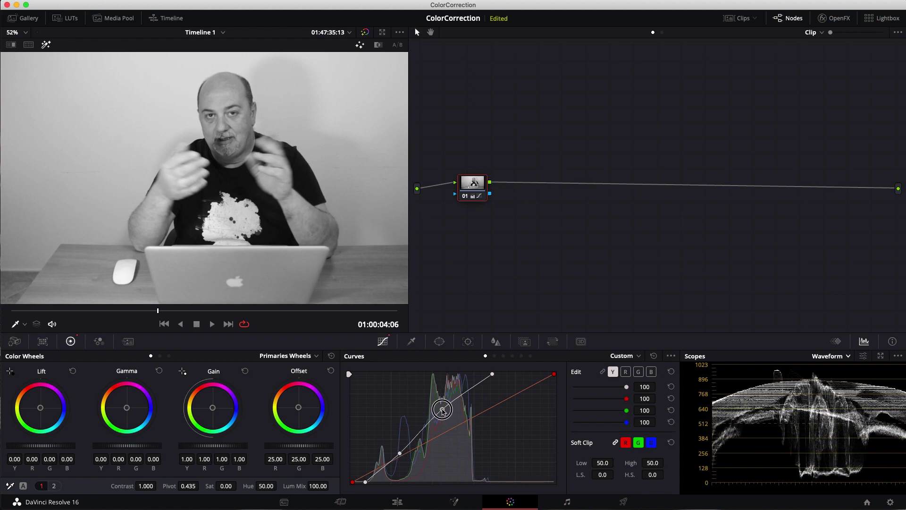
drag(401, 455, 401, 457)
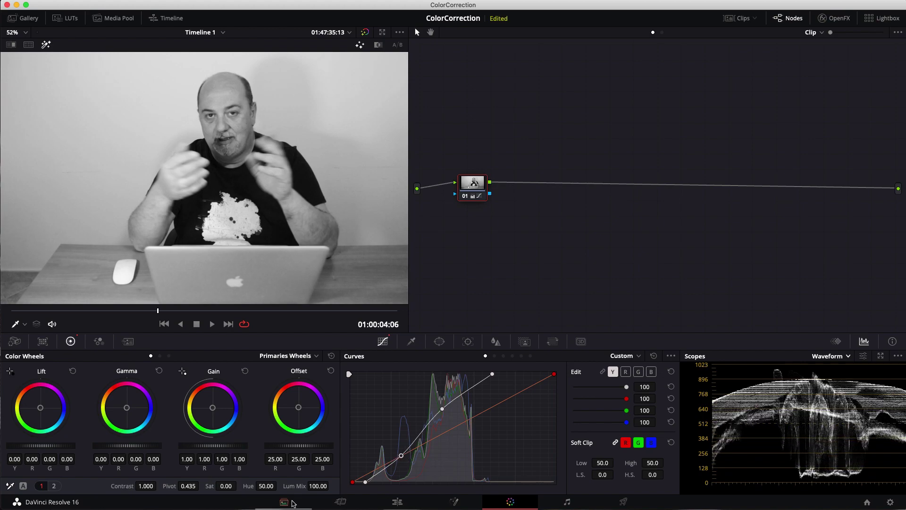
mouse_move(244, 233)
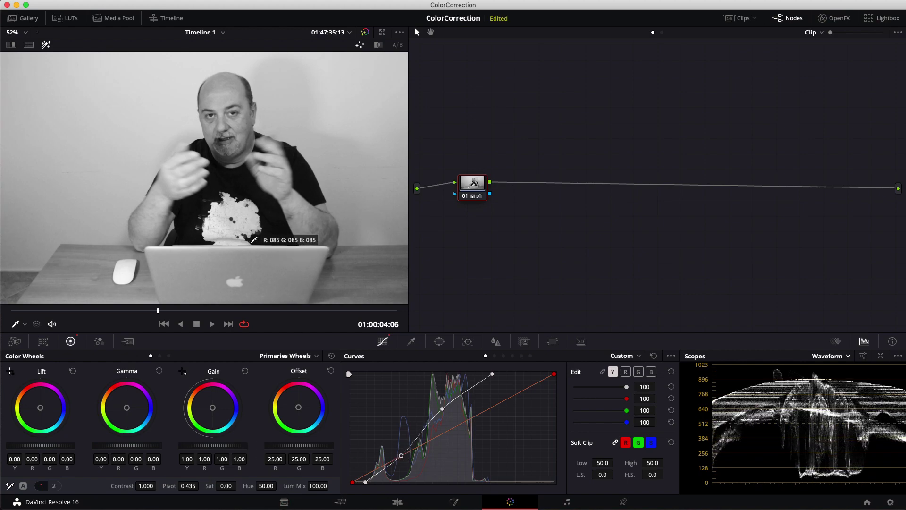
Step: Reset saturation to 50, raise colour boost and midtone detail to 17.50, and push pivot higher
double_click(208, 485)
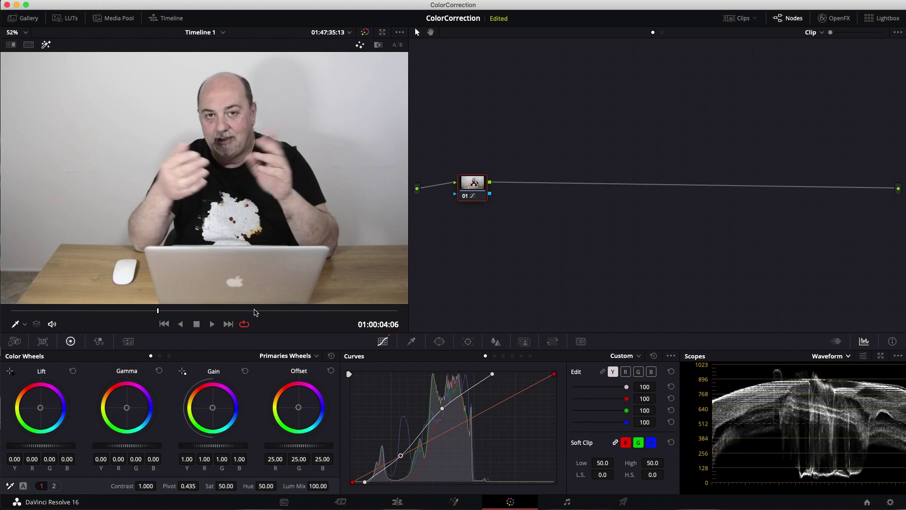
click(55, 486)
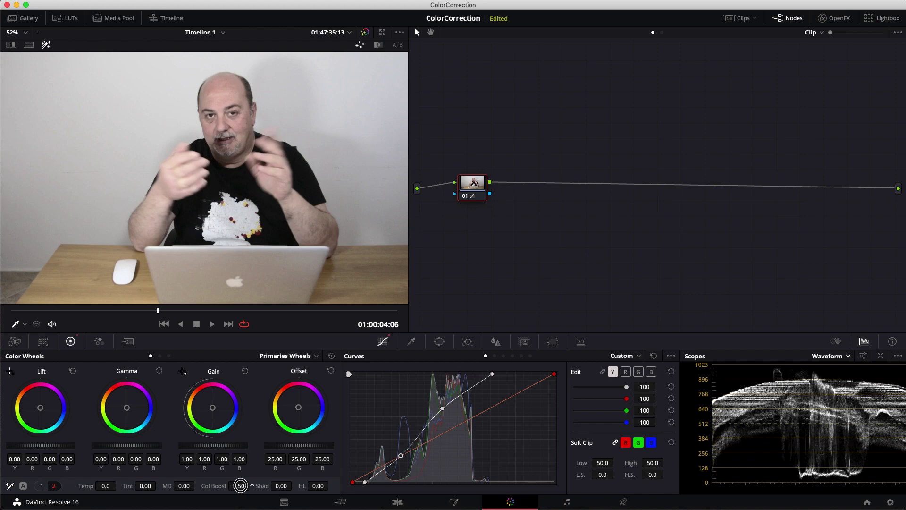
drag(238, 486, 254, 486)
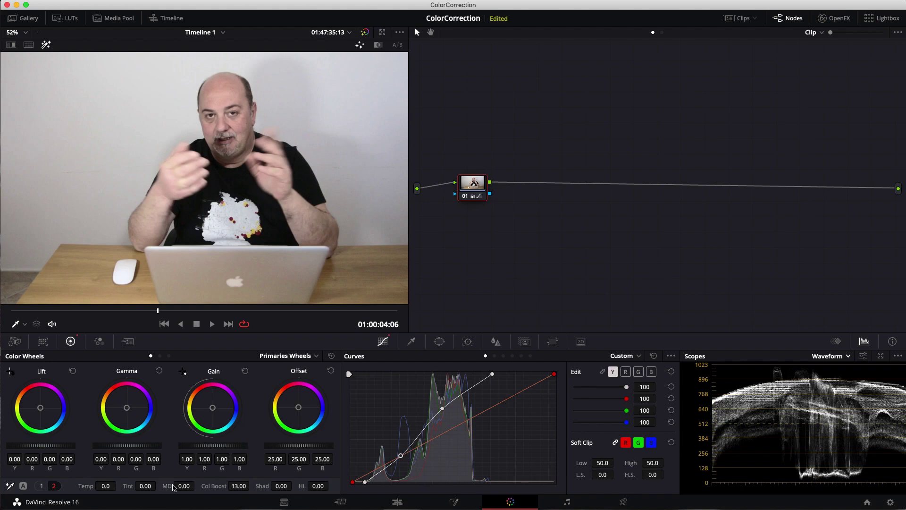
drag(180, 485, 175, 485)
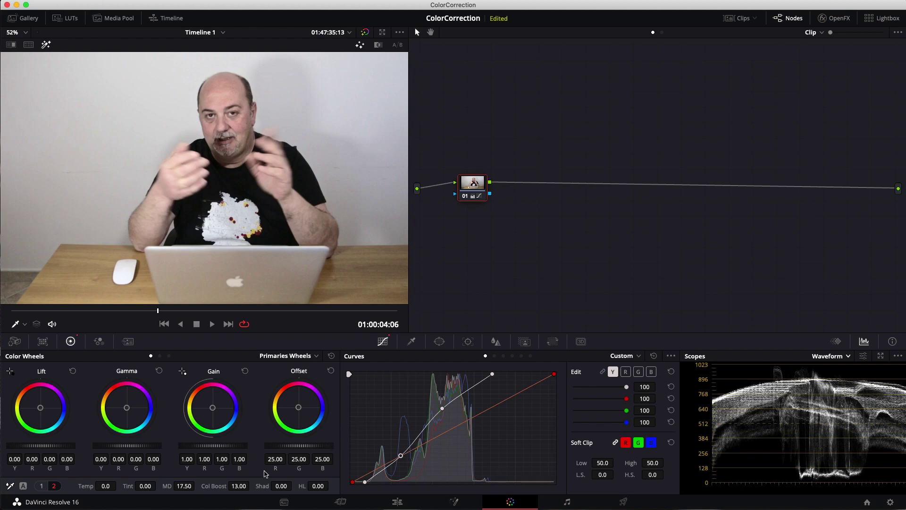
click(41, 485)
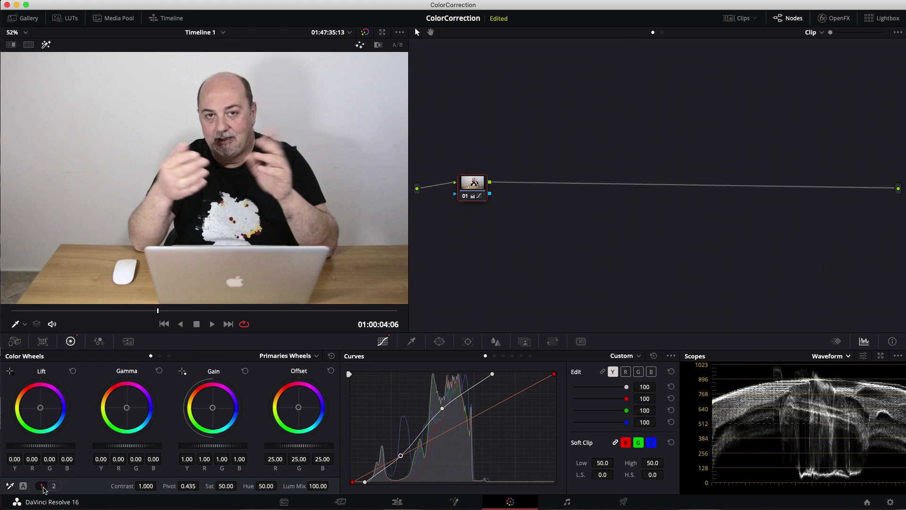
drag(189, 485, 248, 483)
Step: Raise colour boost to 21.00 and saturation to 56.60
mouse_move(296, 205)
click(53, 485)
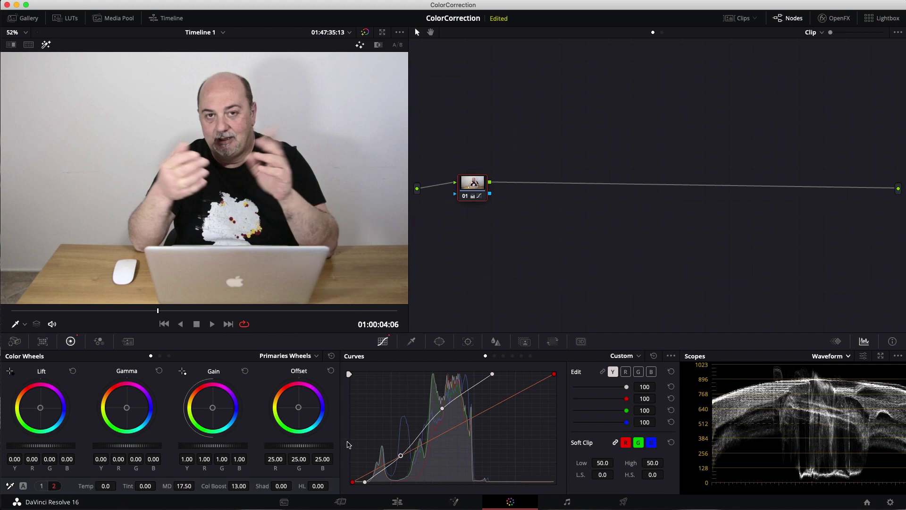
drag(236, 485, 248, 485)
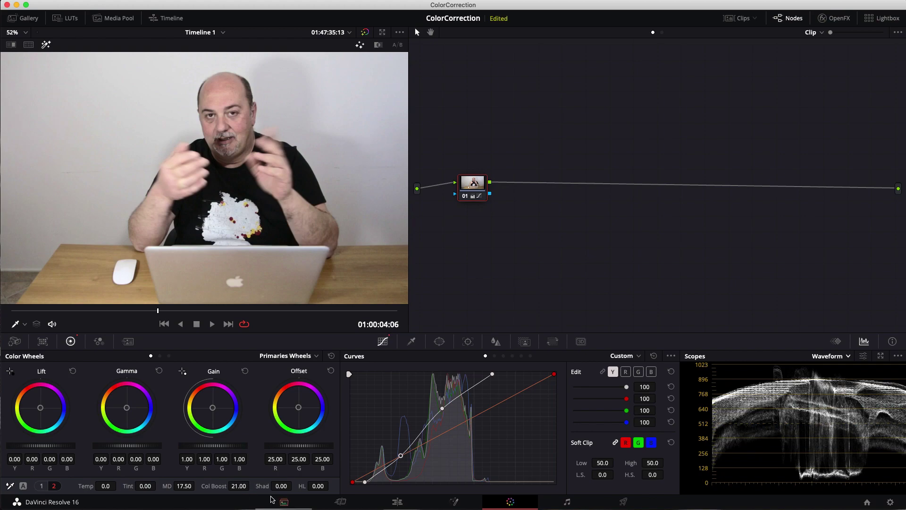
click(41, 485)
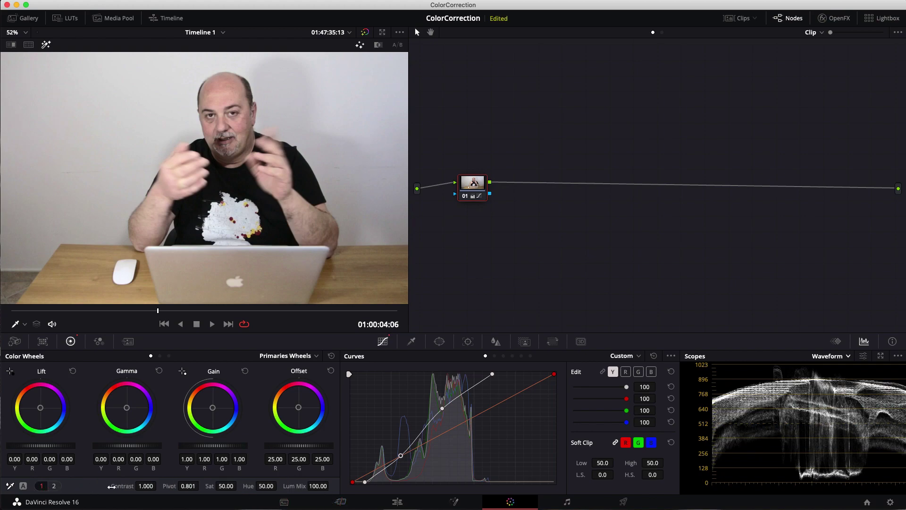
mouse_move(226, 486)
mouse_down()
mouse_move(257, 473)
mouse_move(227, 485)
mouse_up()
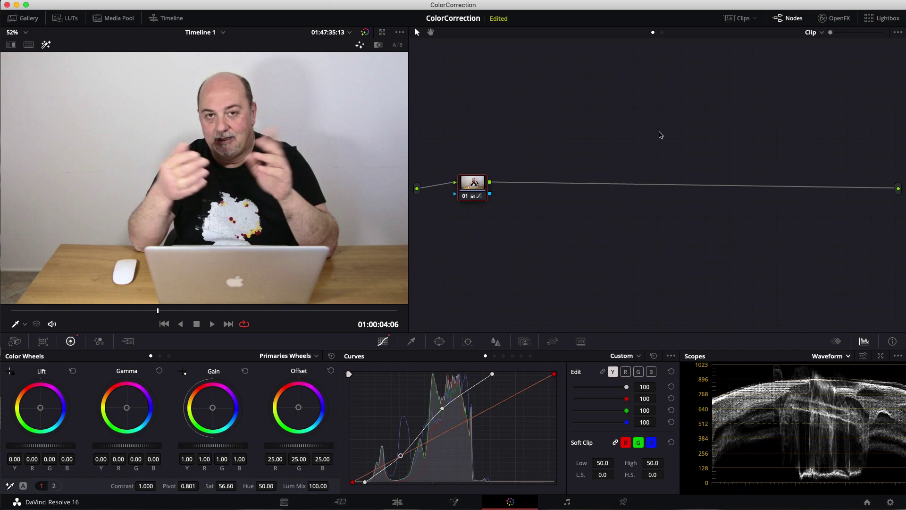
Step: Reset node 01's grade, straightening the luma curve and returning saturation to 50.00 and pivot to 0.435
right_click(478, 184)
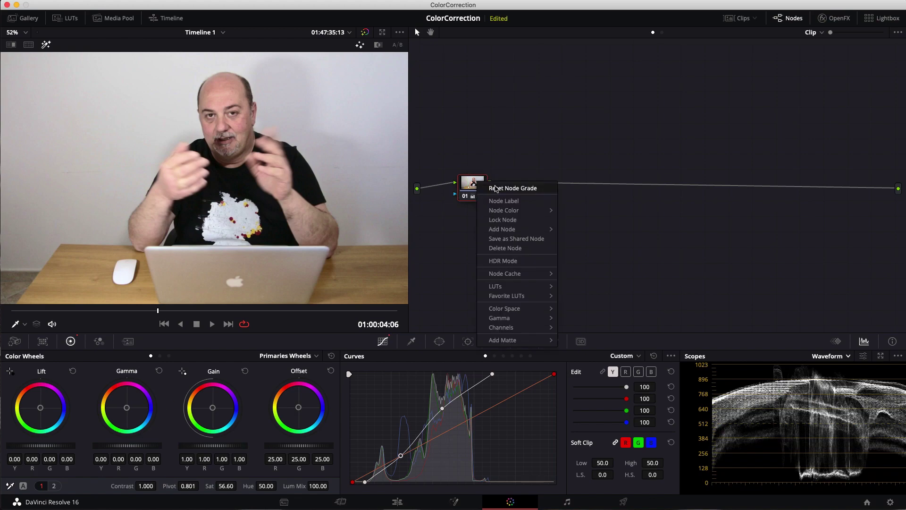
click(495, 189)
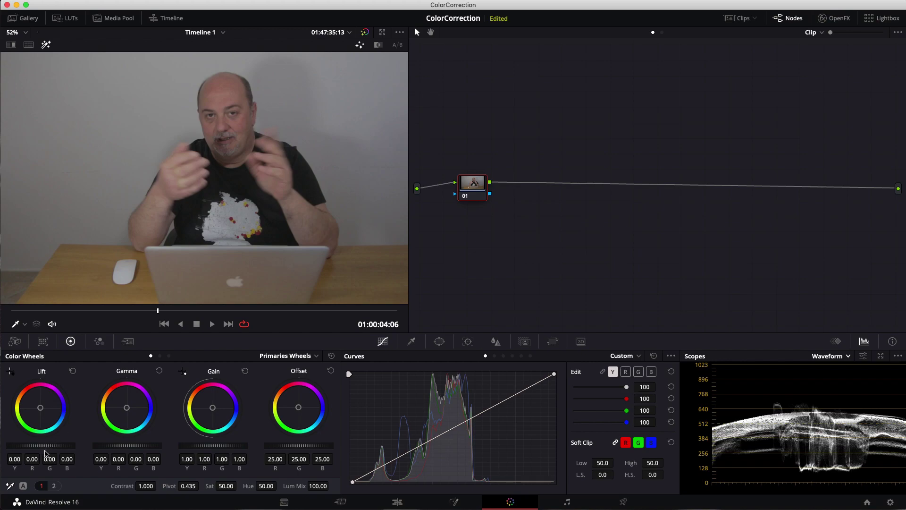
Step: Lower lift to -0.04, raise master gain to 1.54 and pull gamma down to 0.00
drag(49, 446, 33, 446)
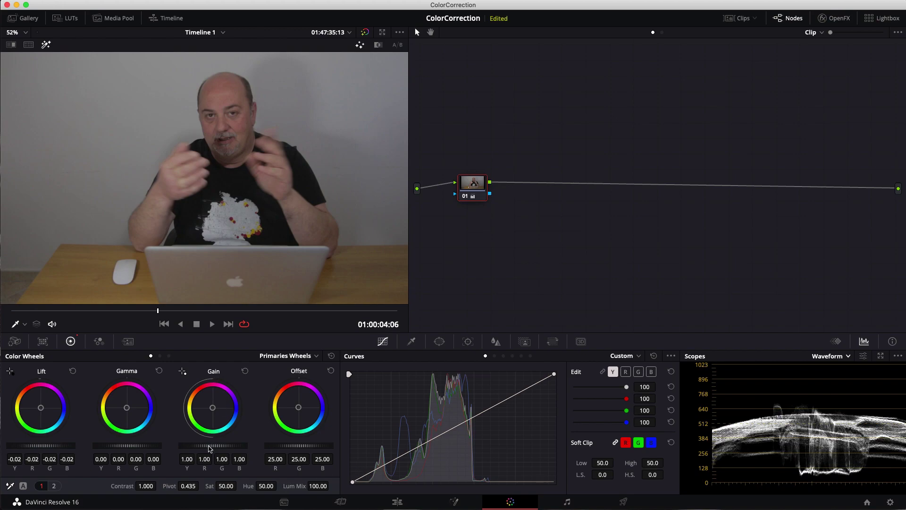
drag(210, 449, 250, 449)
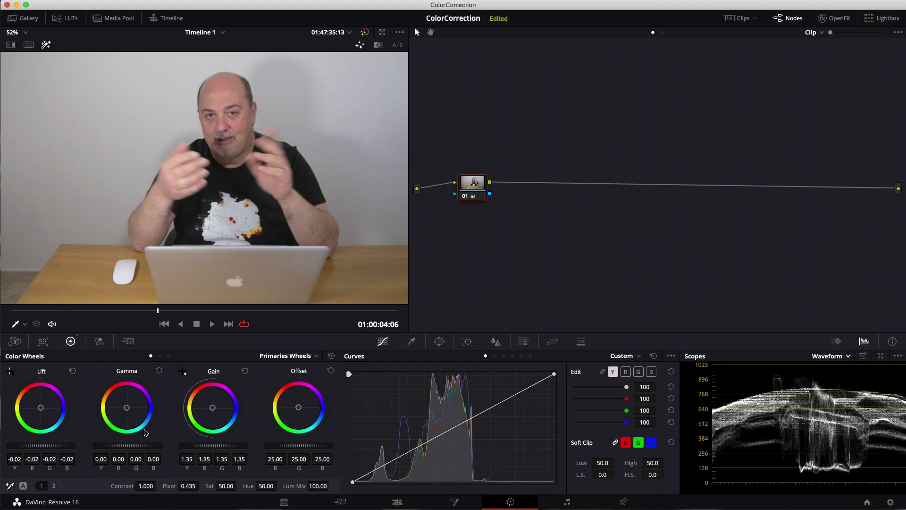
mouse_move(135, 446)
mouse_down()
mouse_move(116, 446)
mouse_move(152, 447)
mouse_up()
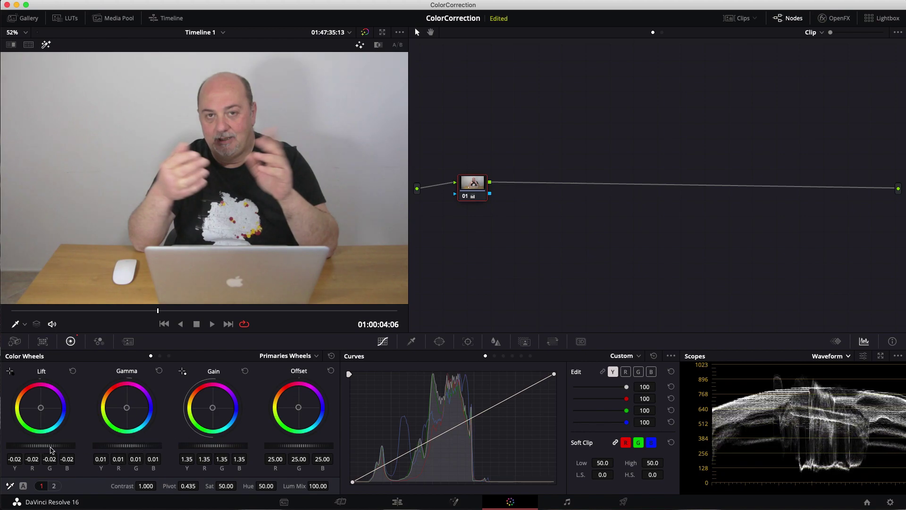
drag(51, 446, 21, 445)
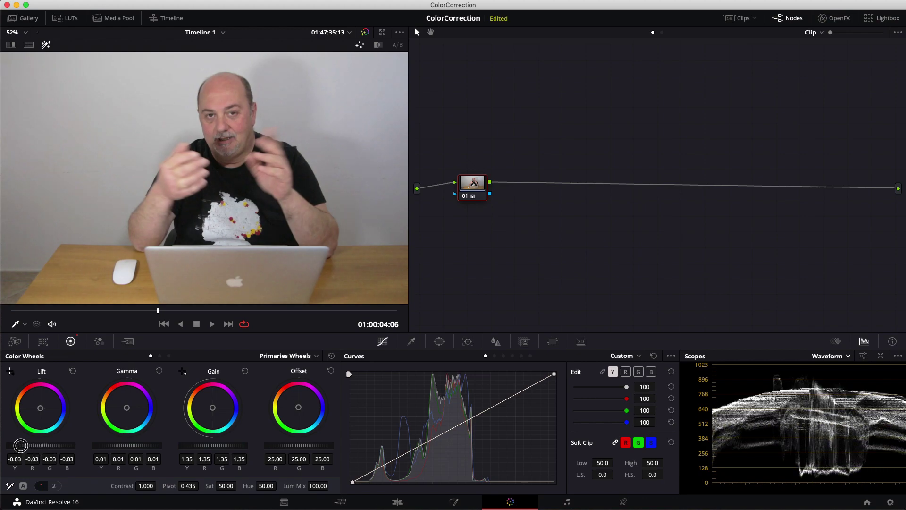
drag(53, 446, 43, 446)
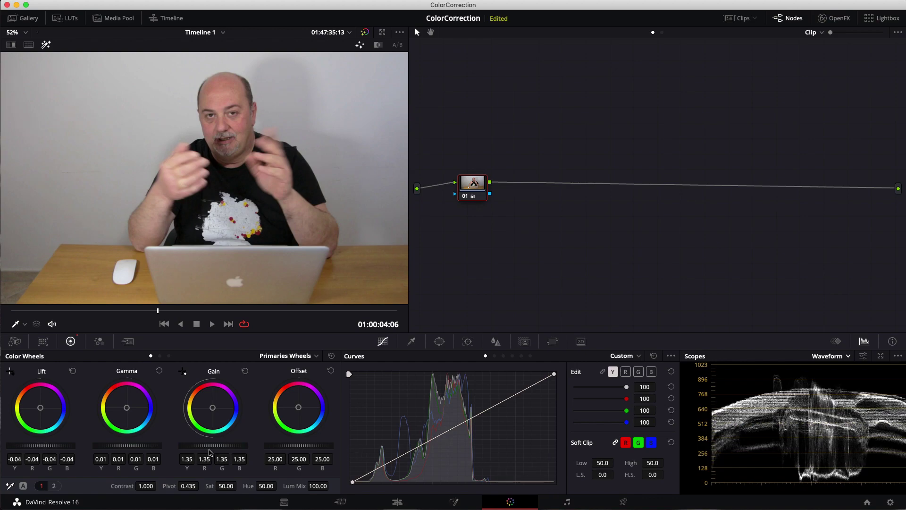
drag(208, 446, 332, 448)
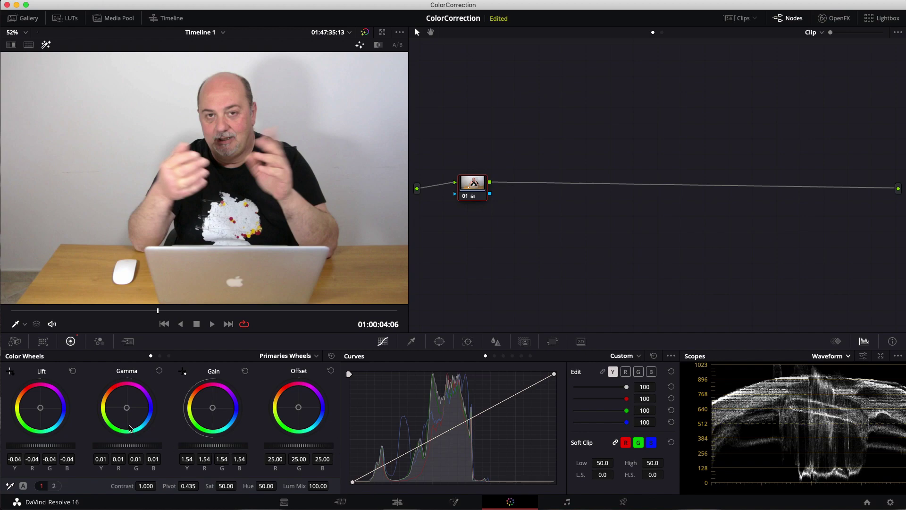
drag(133, 449, 57, 441)
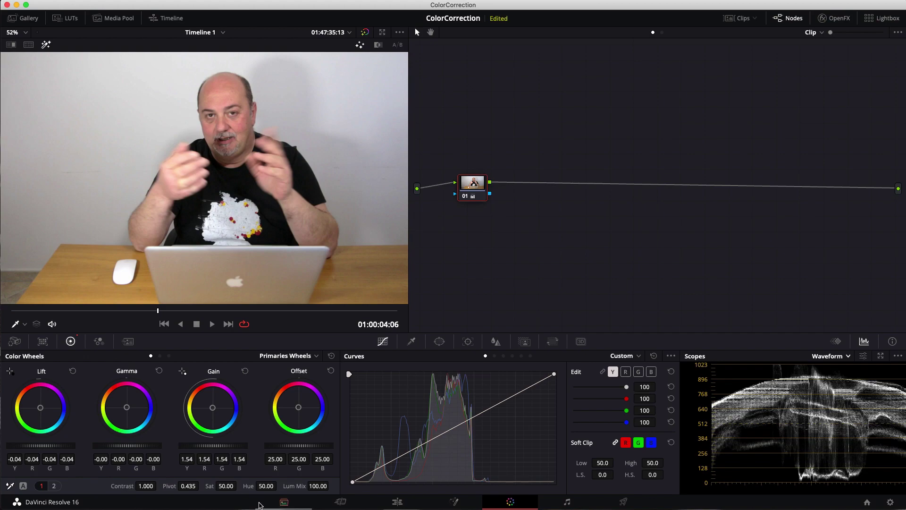
Step: Raise Col Boost to 9.50 and midtone detail to 25.00, then reset saturation to 50.00
click(55, 486)
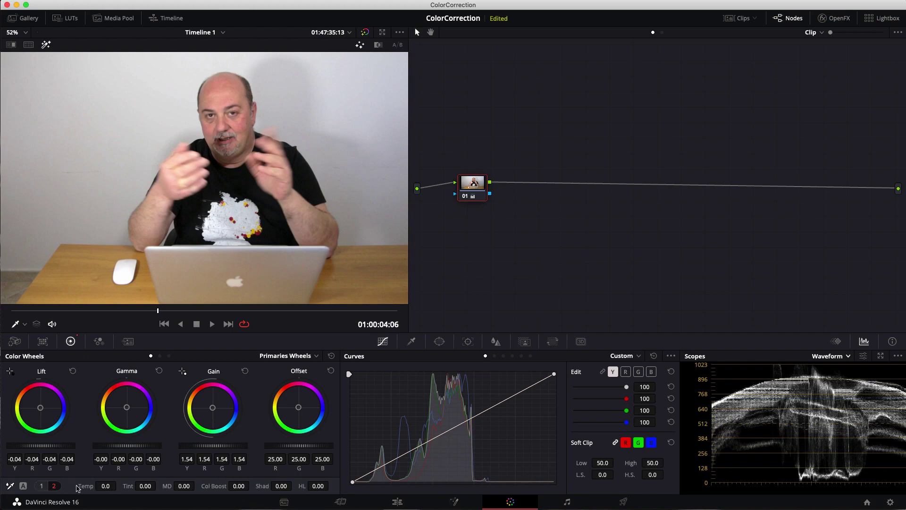
drag(235, 485, 236, 485)
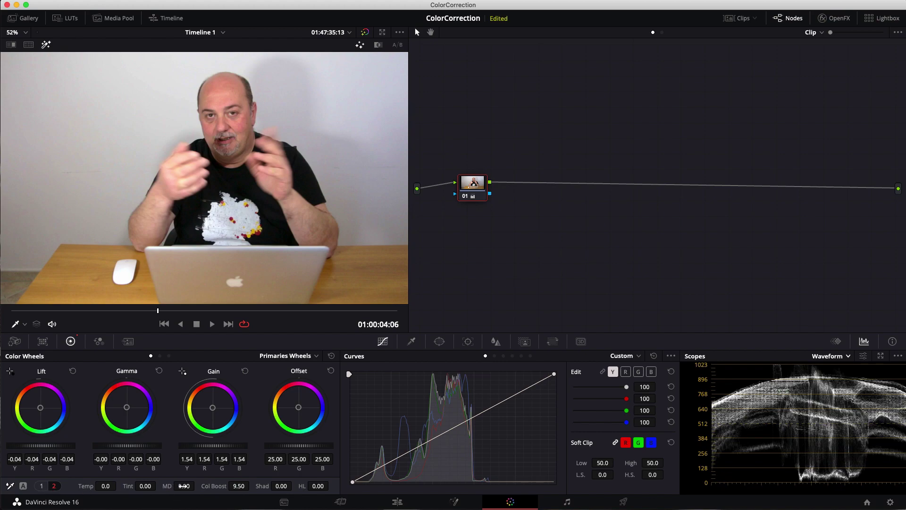
drag(183, 486, 205, 486)
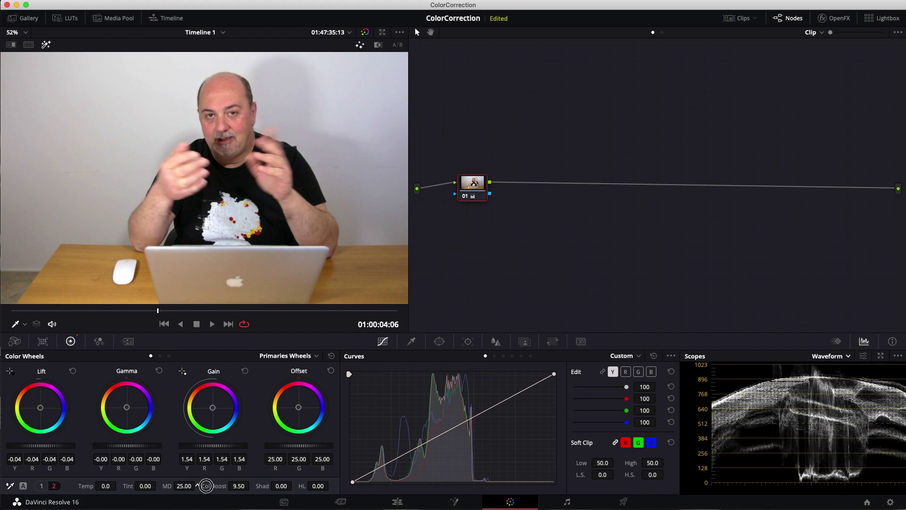
click(42, 486)
drag(236, 485, 223, 485)
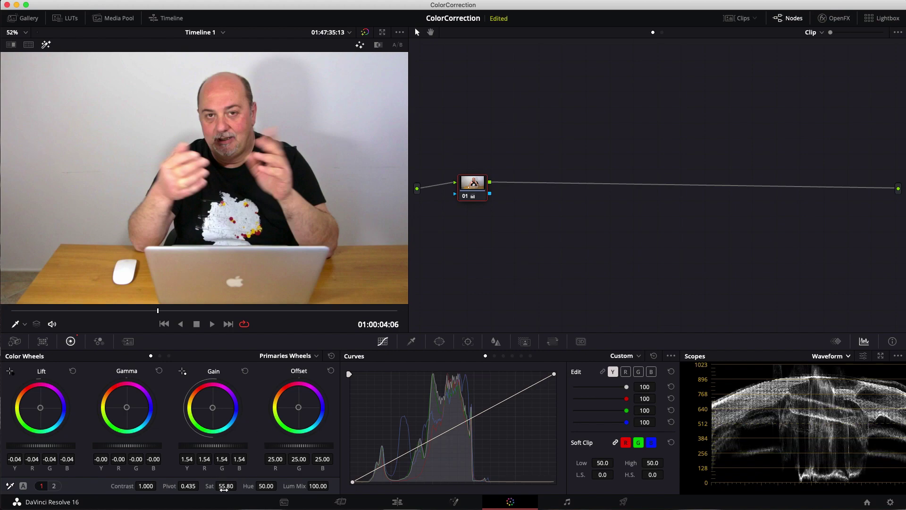
double_click(210, 485)
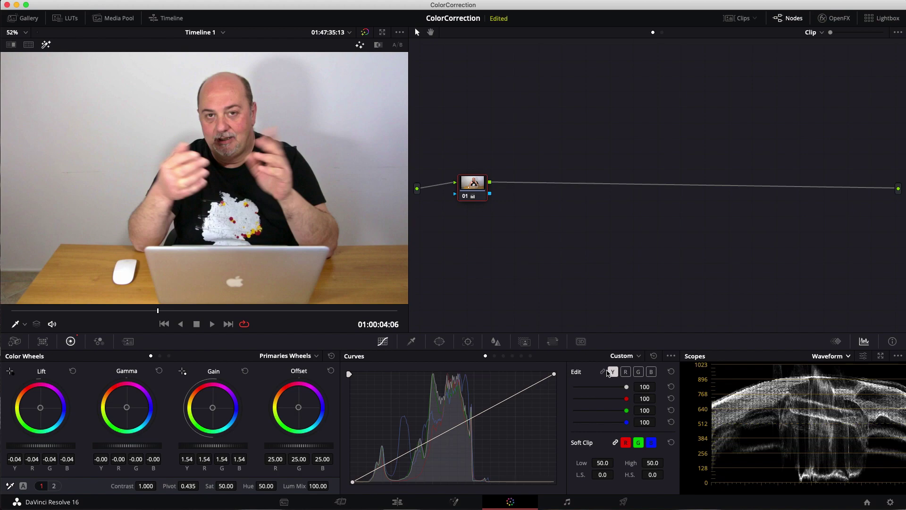
Step: Link then unlink the RGB curves, and cycle through the Y, R, G and B channel curves
click(603, 372)
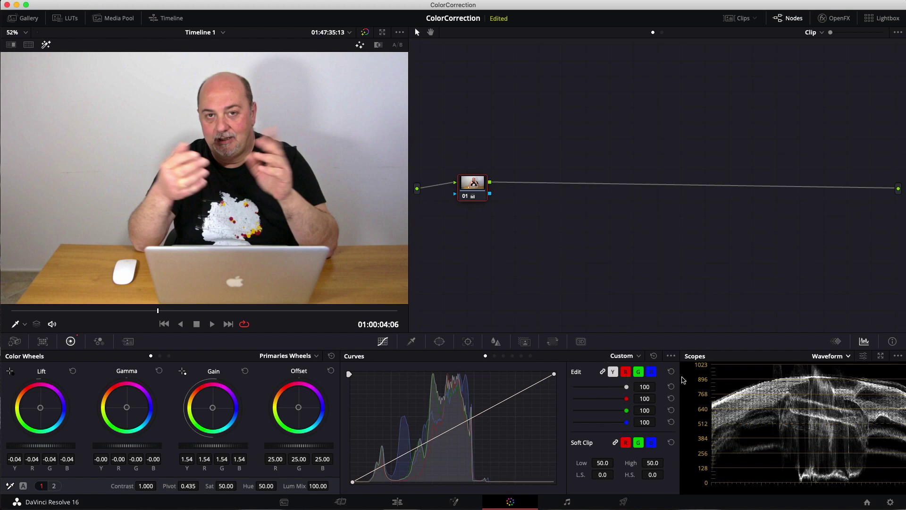
click(603, 371)
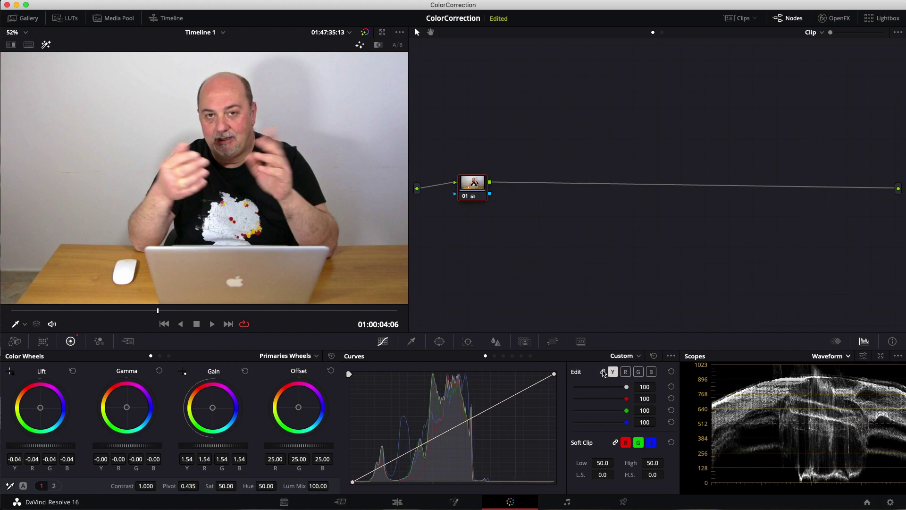
click(625, 372)
click(638, 372)
click(651, 372)
click(638, 372)
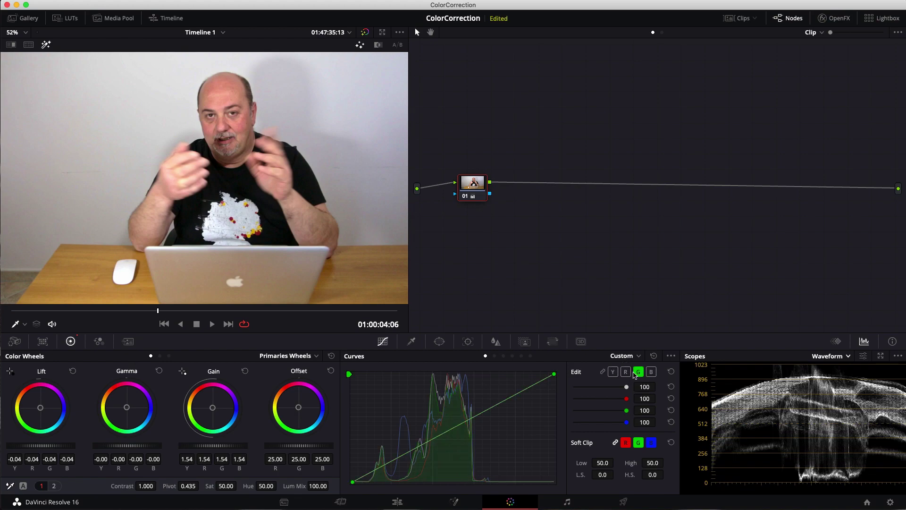
click(625, 372)
click(615, 372)
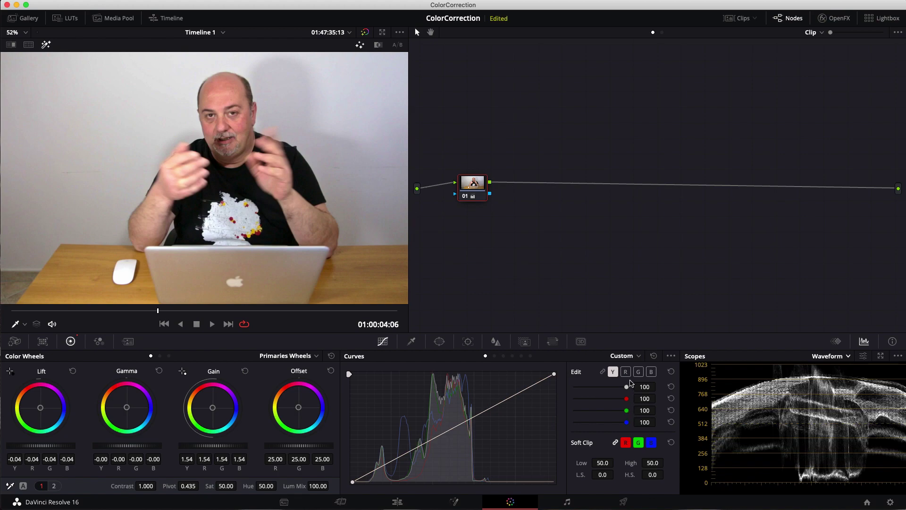
click(628, 374)
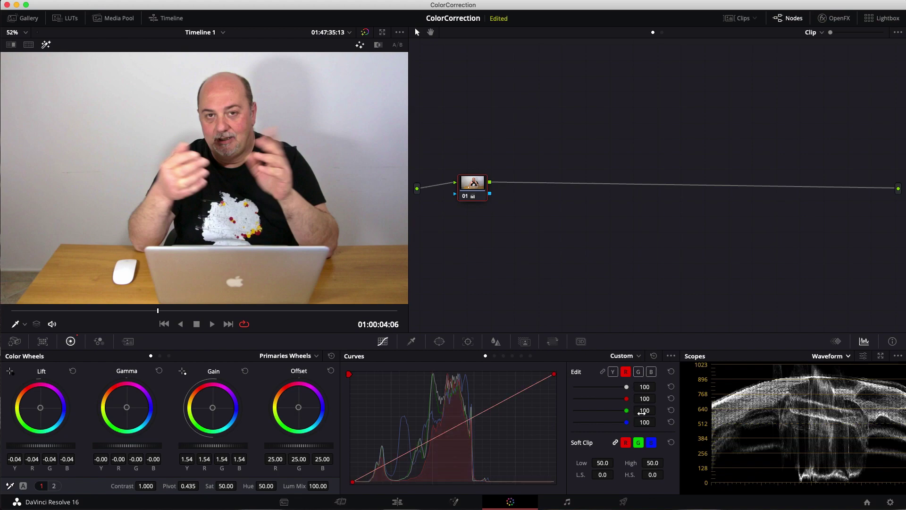
click(638, 372)
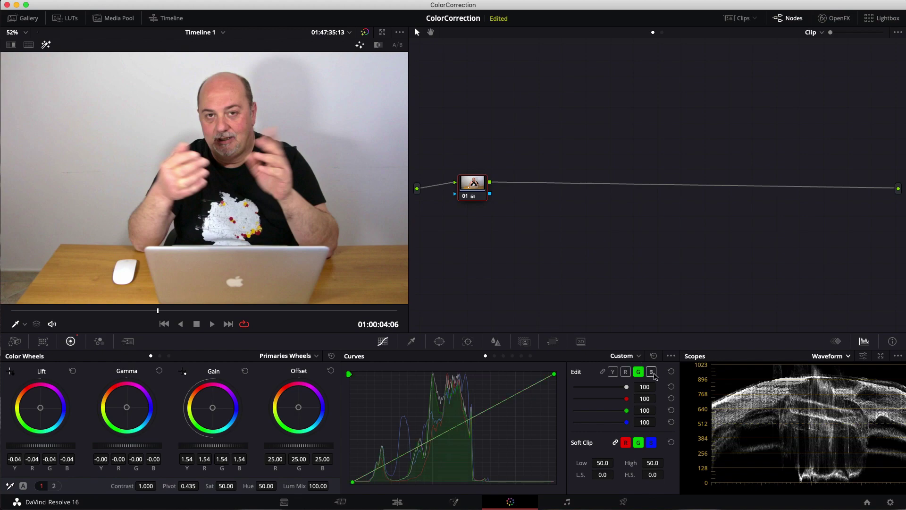
click(651, 372)
click(626, 373)
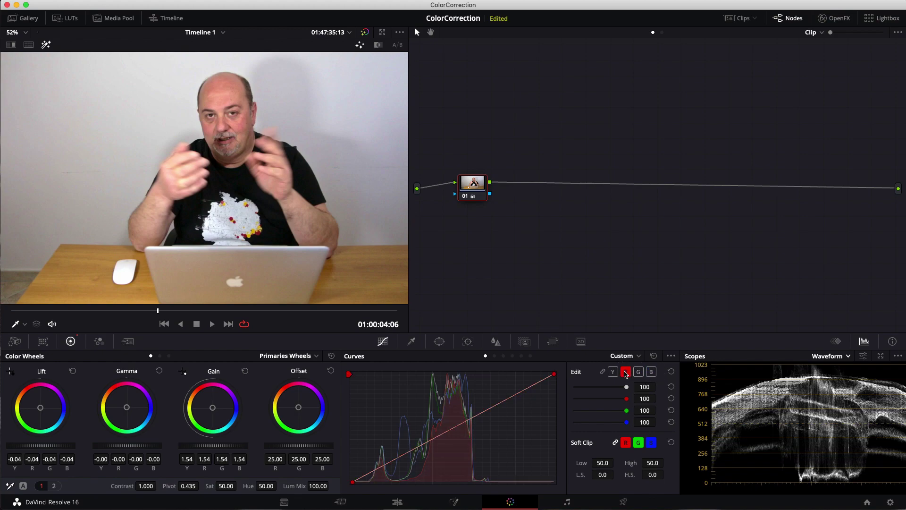
Step: Try moving the blue and red curves' highlight and shadow endpoints
click(649, 372)
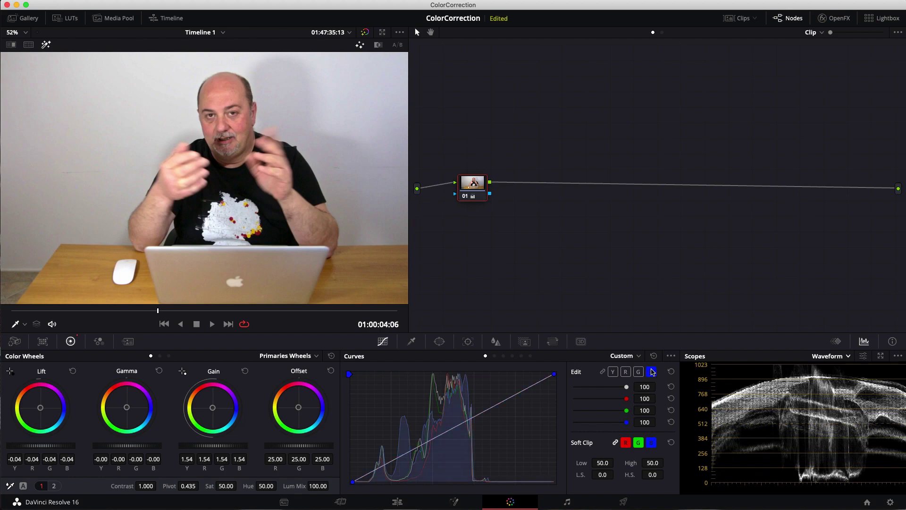
drag(555, 374, 554, 382)
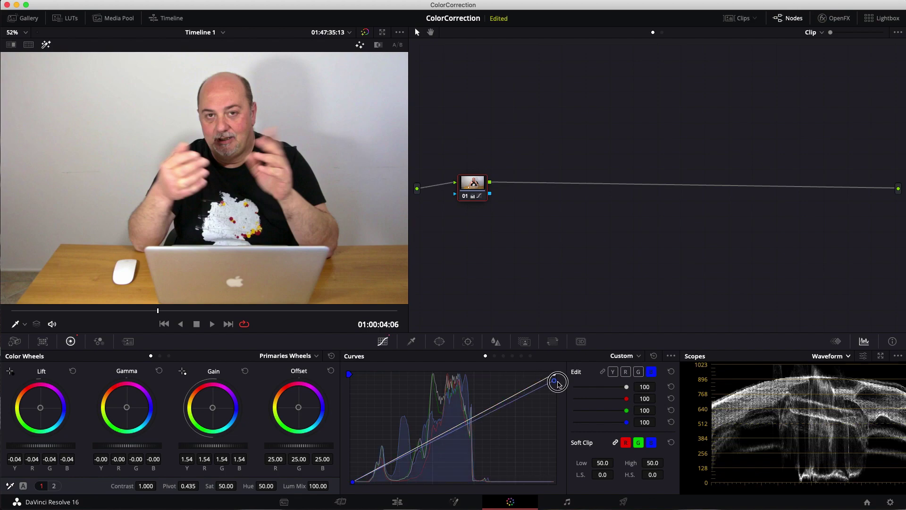
drag(354, 482, 353, 473)
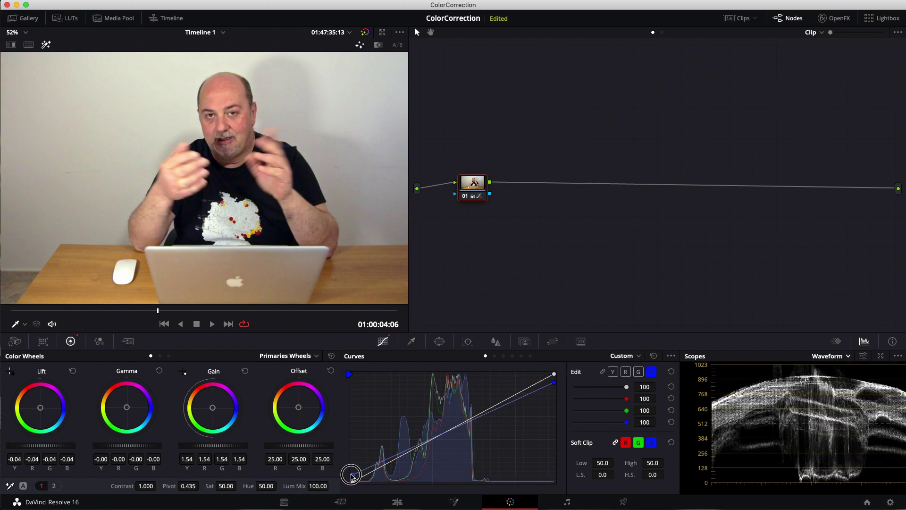
click(626, 372)
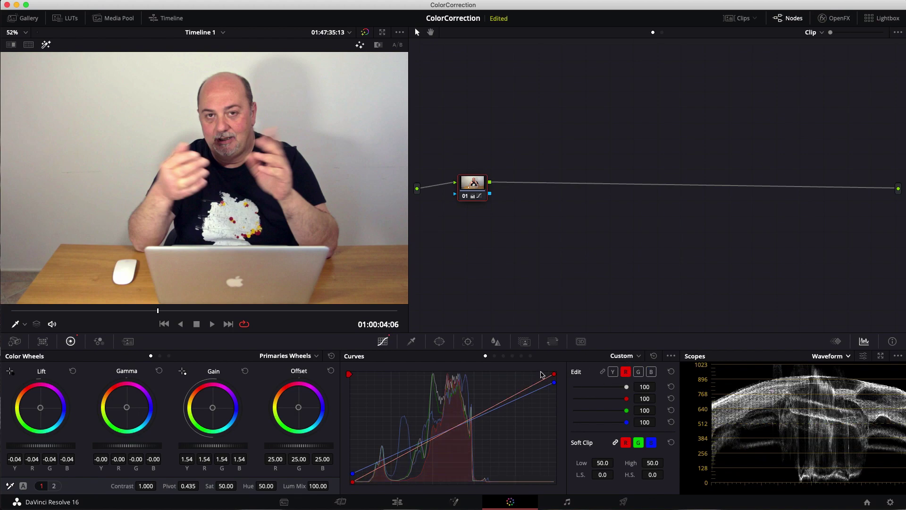
drag(554, 374, 548, 374)
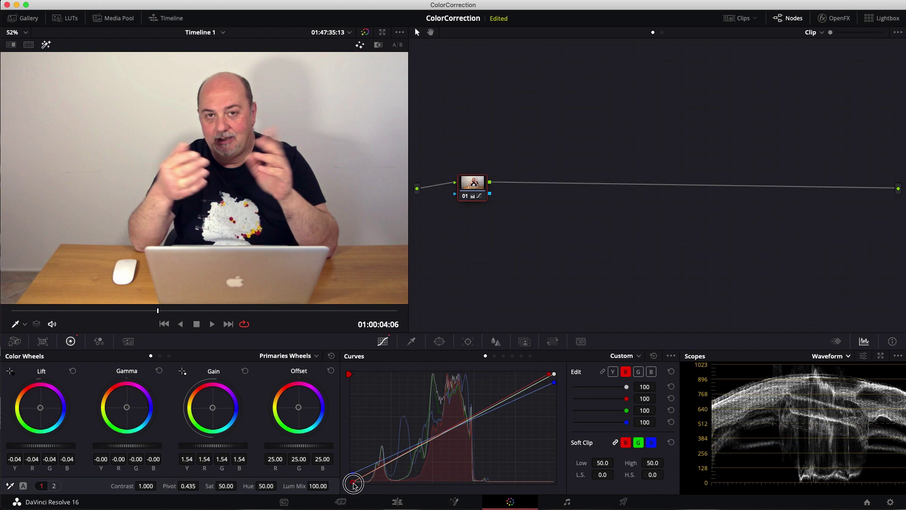
drag(353, 482, 357, 482)
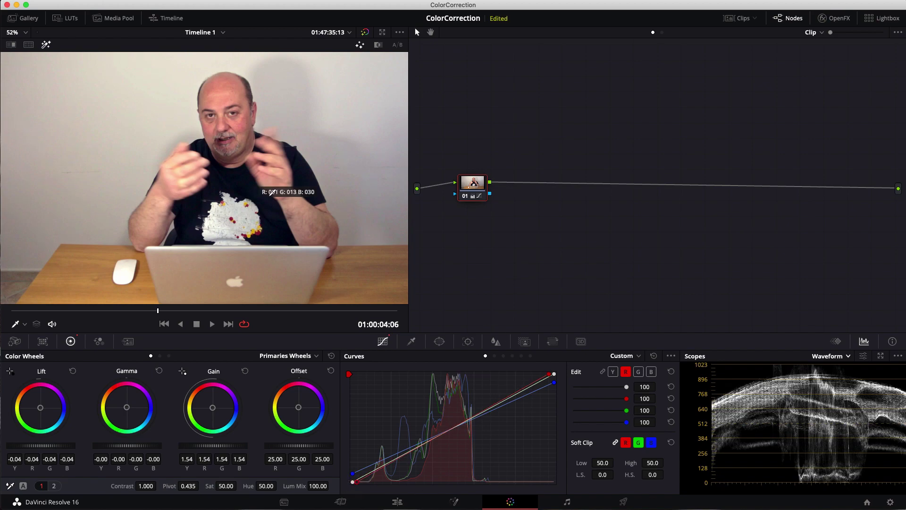
Step: Nudge a point on the green curve, then reset all curves to straight lines
click(638, 372)
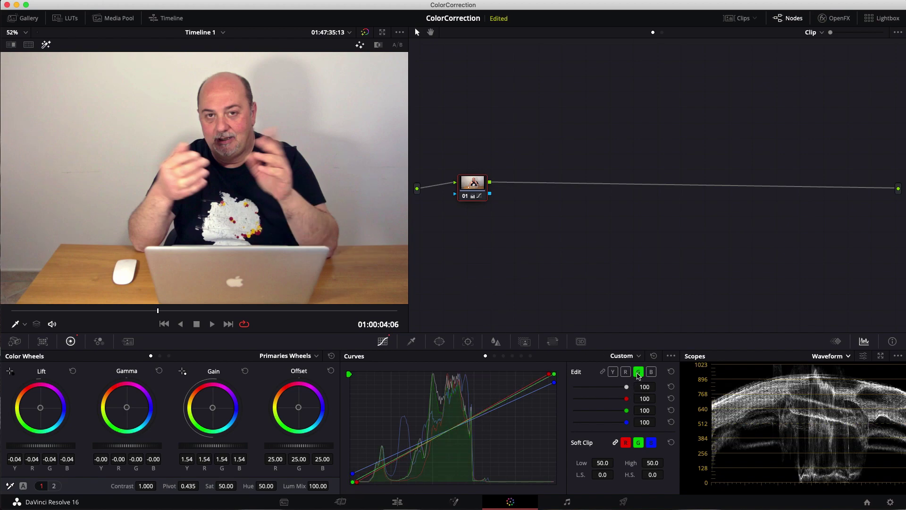
drag(451, 431, 451, 427)
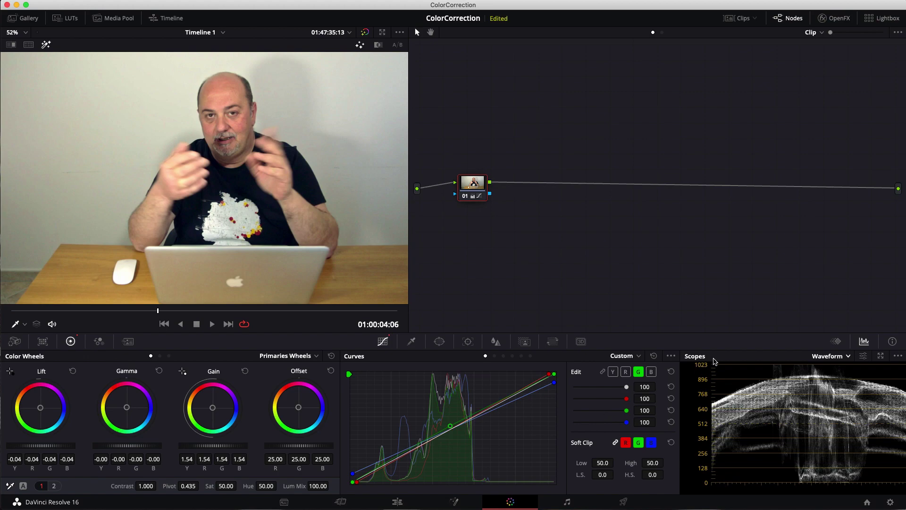
click(654, 358)
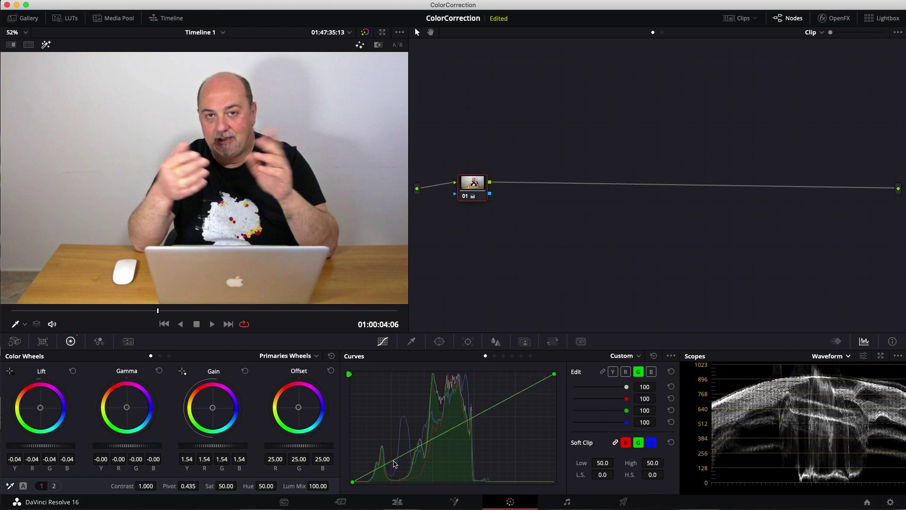